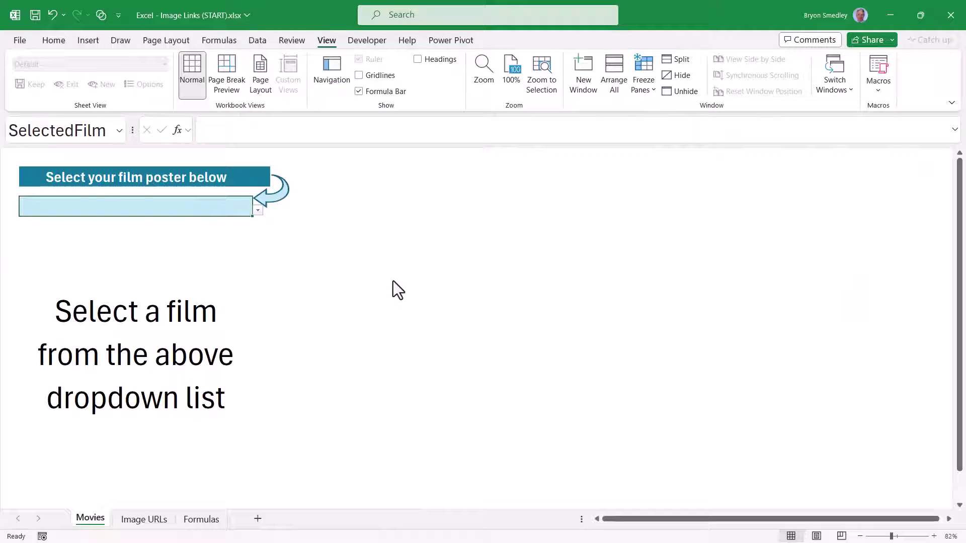
# Pick Attack of the 50 ft Woman, I Married a Monster from Outer Space, The Killer Shrews and Target Earth from B4's dropdown.
pyautogui.click(256, 211)
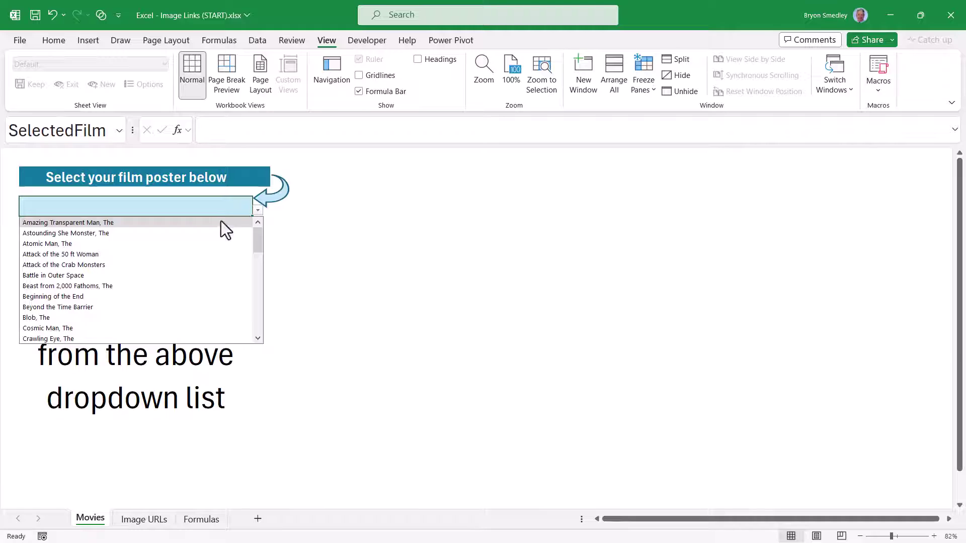
pyautogui.click(180, 255)
pyautogui.click(257, 211)
pyautogui.click(147, 307)
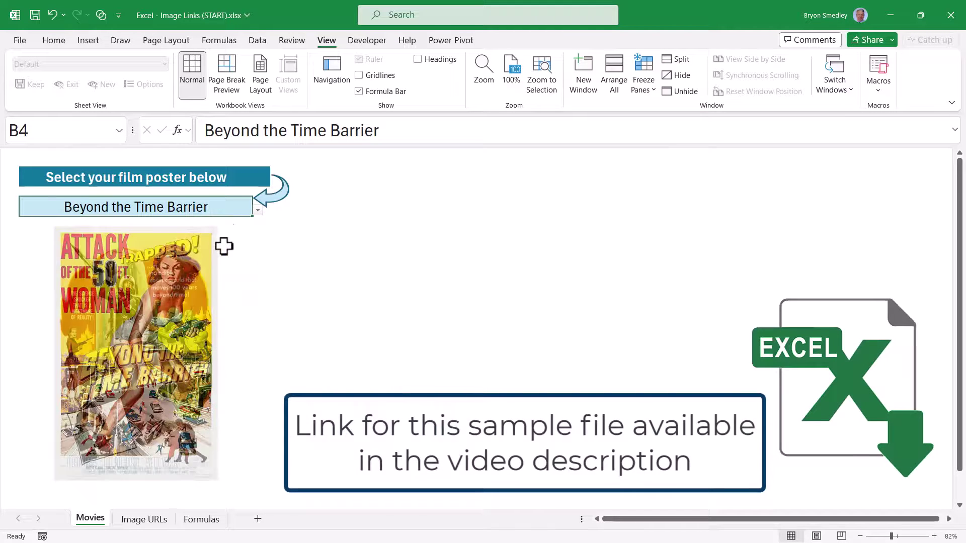
pyautogui.click(258, 212)
pyautogui.scroll(-5, 230, 257)
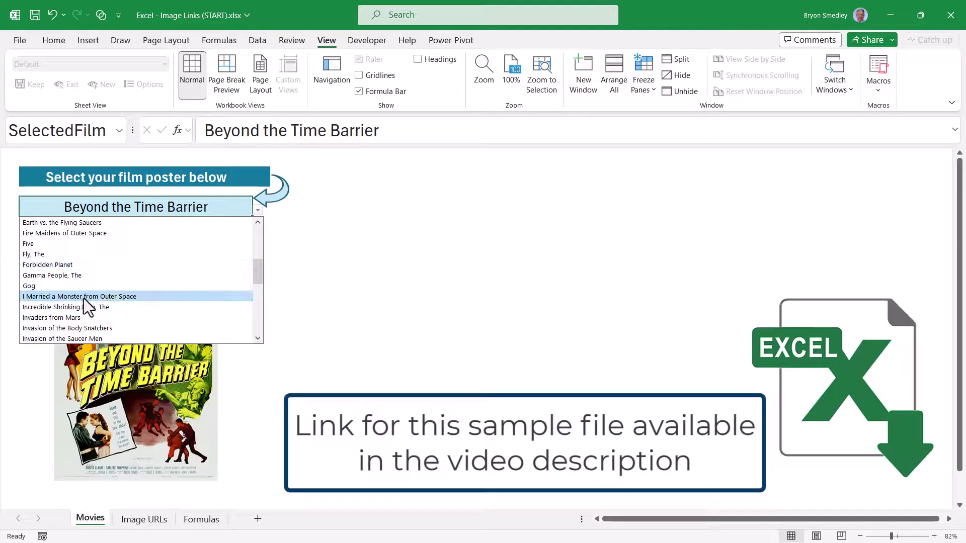
pyautogui.click(81, 296)
pyautogui.click(258, 212)
pyautogui.scroll(-3, 247, 276)
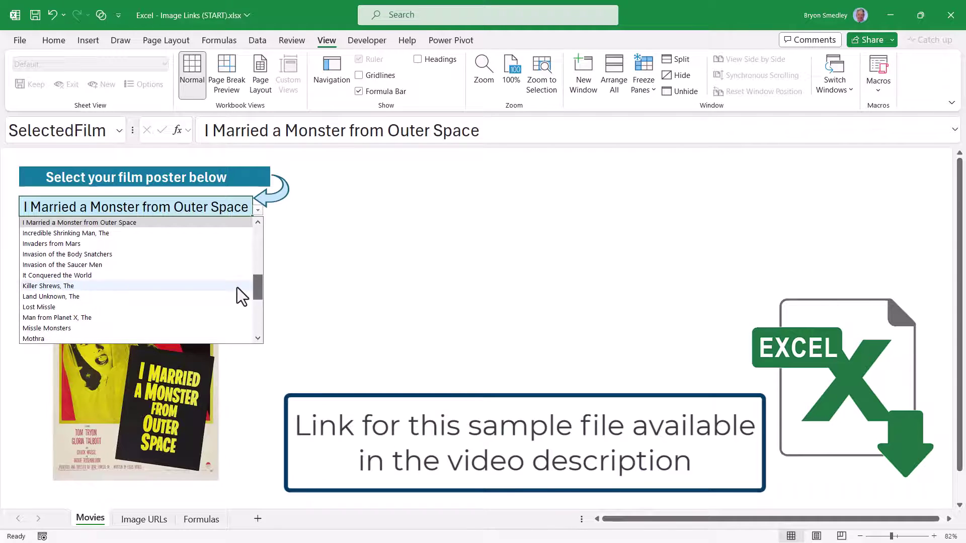
pyautogui.click(237, 288)
pyautogui.click(259, 211)
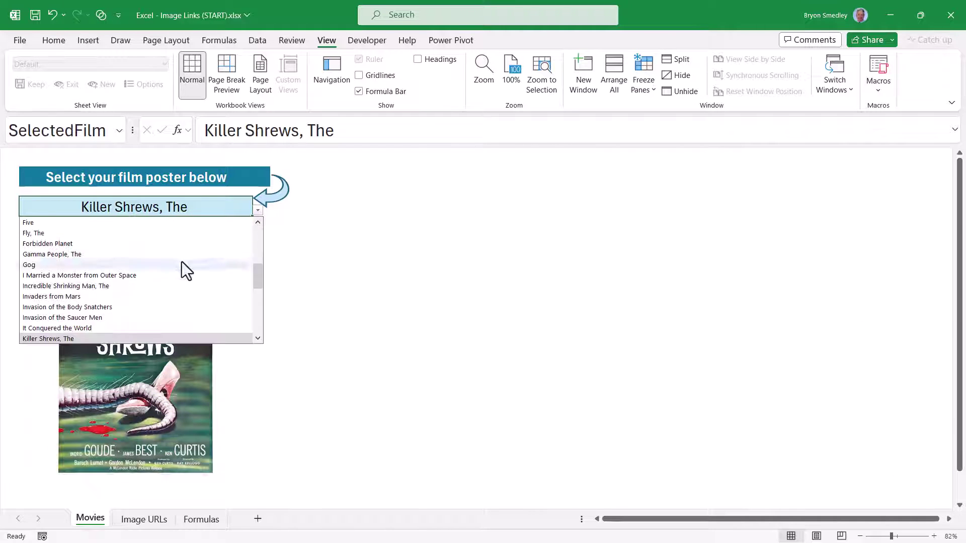
pyautogui.scroll(-3, 182, 262)
pyautogui.click(149, 270)
# Choose Village of the Damned, War of the Worlds, Gog, then finally Attack of the Crab Monsters.
pyautogui.click(257, 210)
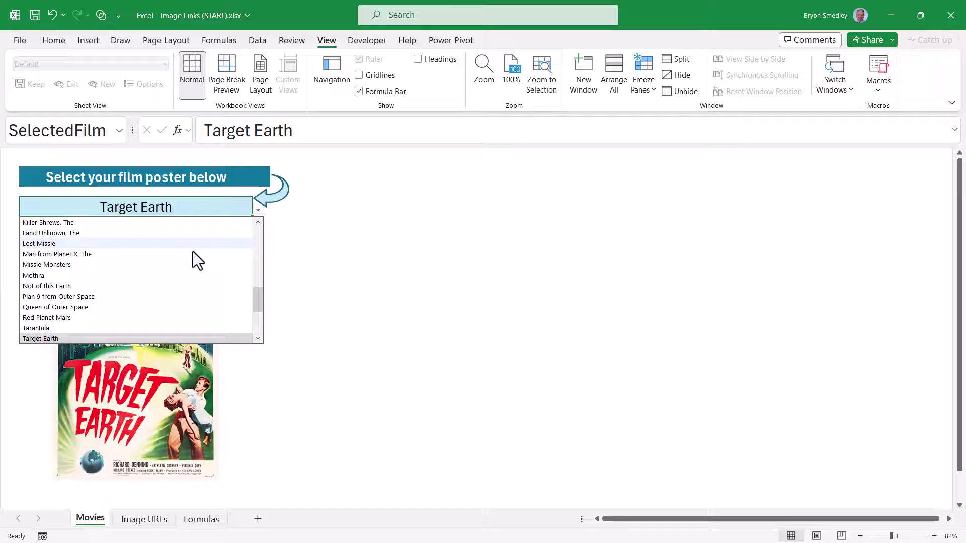
pyautogui.scroll(-4, 176, 272)
pyautogui.click(144, 296)
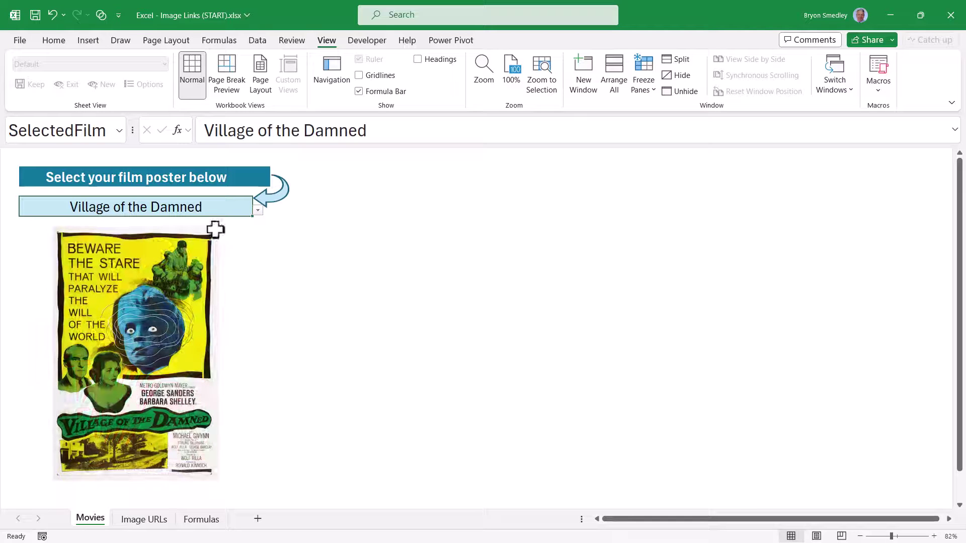
pyautogui.click(258, 211)
pyautogui.click(142, 308)
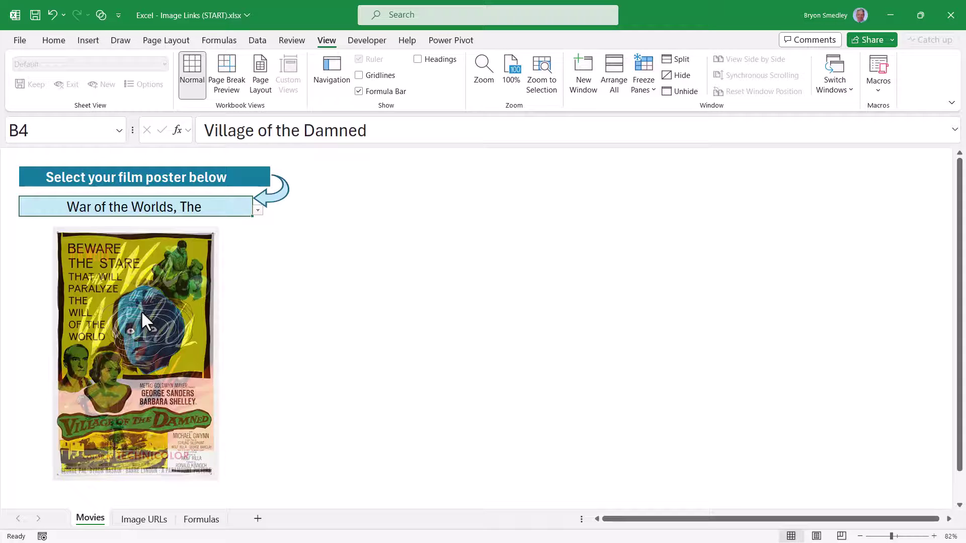
pyautogui.click(256, 212)
pyautogui.scroll(5, 215, 264)
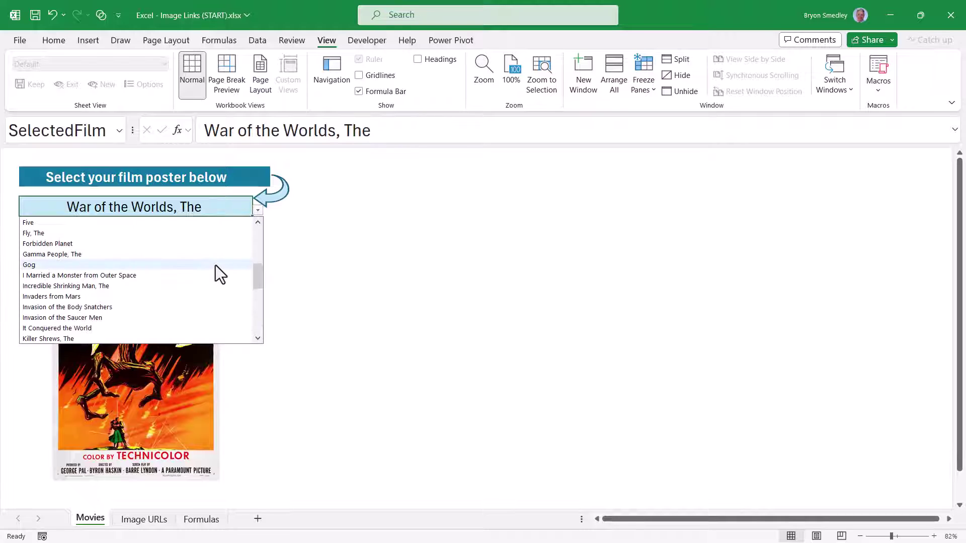
pyautogui.click(215, 265)
pyautogui.click(257, 211)
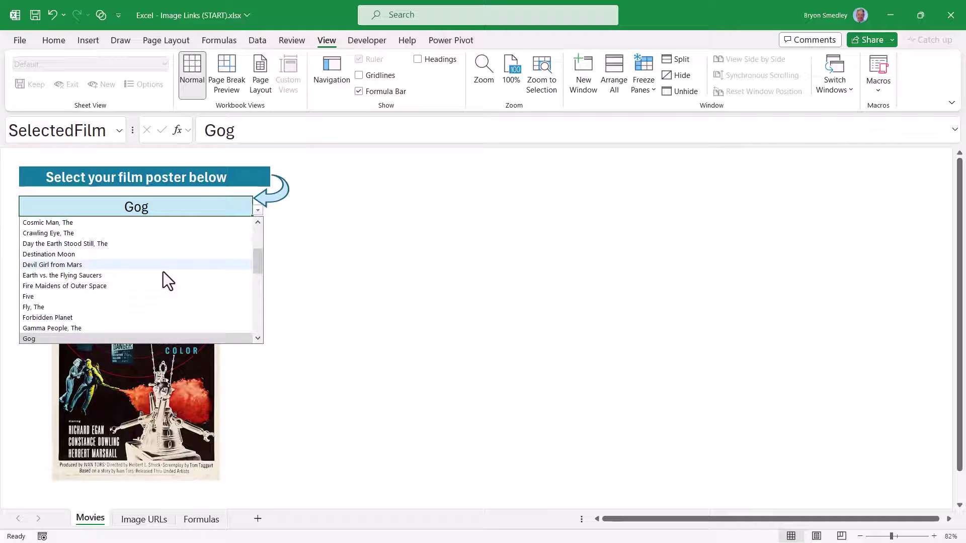
pyautogui.scroll(3, 161, 274)
pyautogui.click(161, 266)
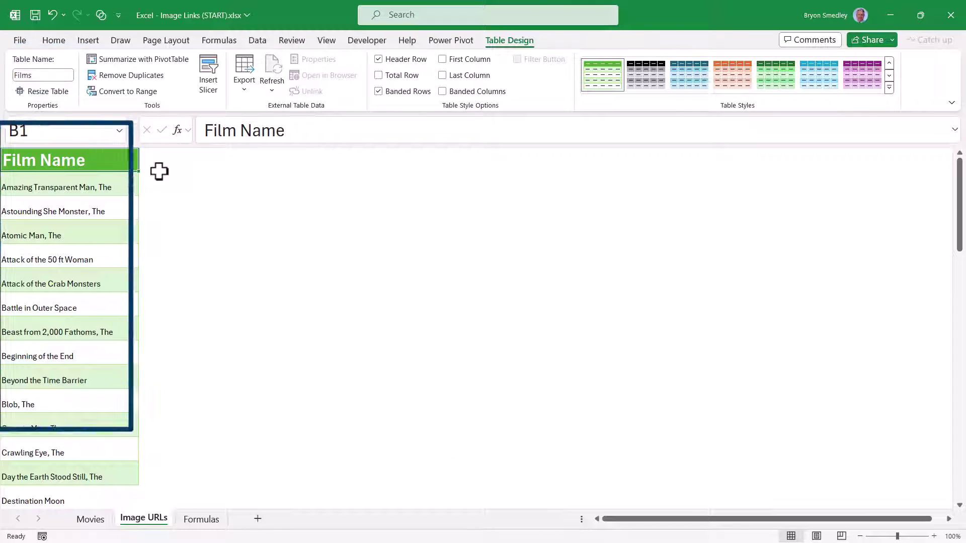
# Scroll through the Films table to review each film's Image URL.
pyautogui.scroll(-4, 159, 173)
pyautogui.scroll(-10, 159, 174)
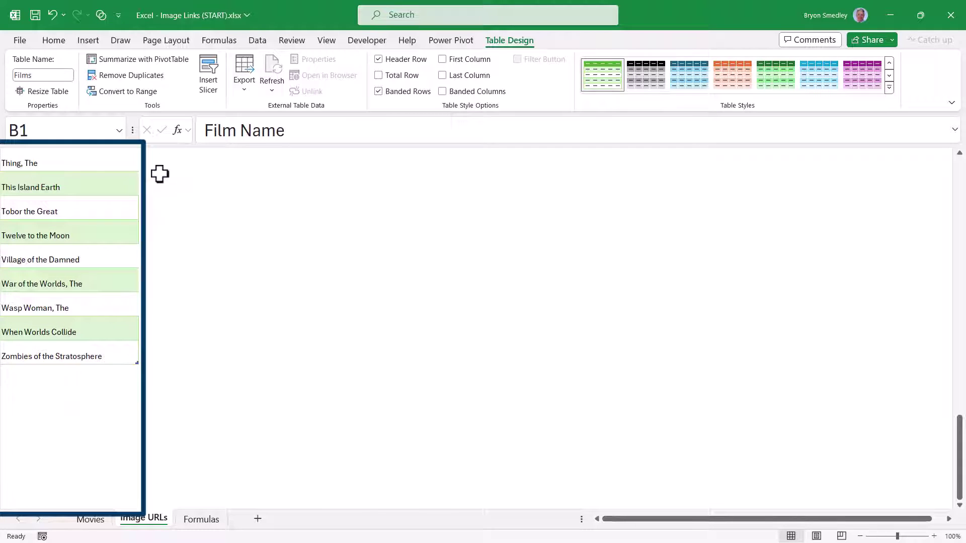
pyautogui.scroll(14, 159, 173)
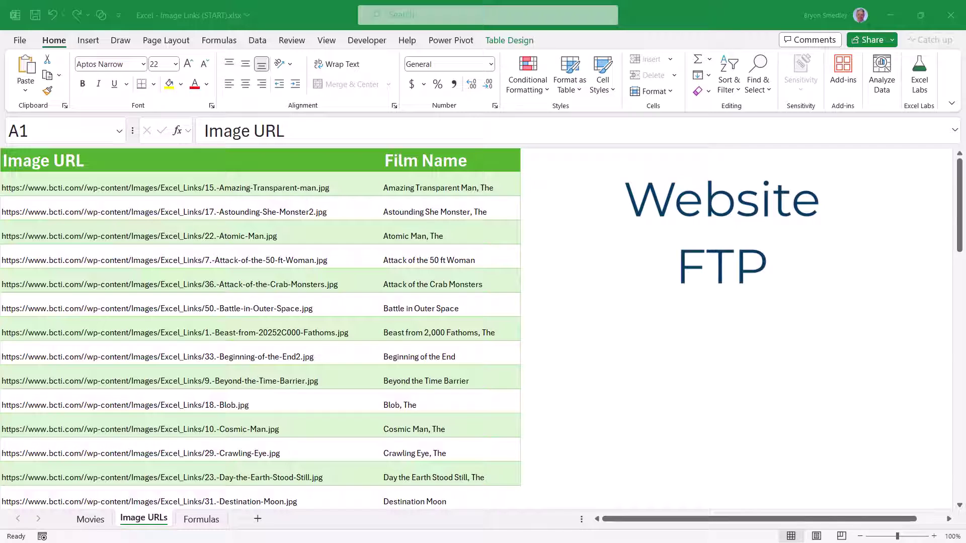
# Enter =IMAGE(A4,,0) in E4 with the 0 - Fit cell sizing option to show a small poster.
pyautogui.click(646, 232)
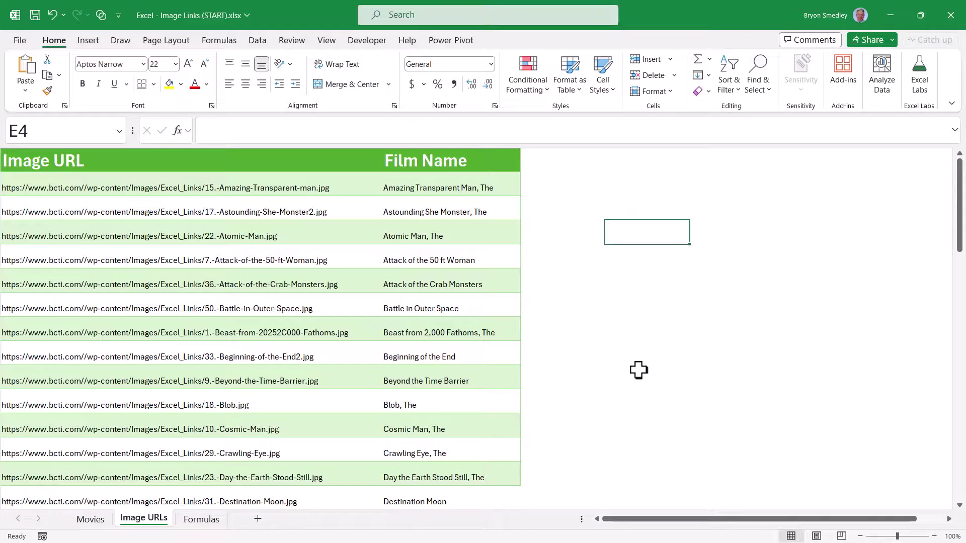
pyautogui.write('=ima')
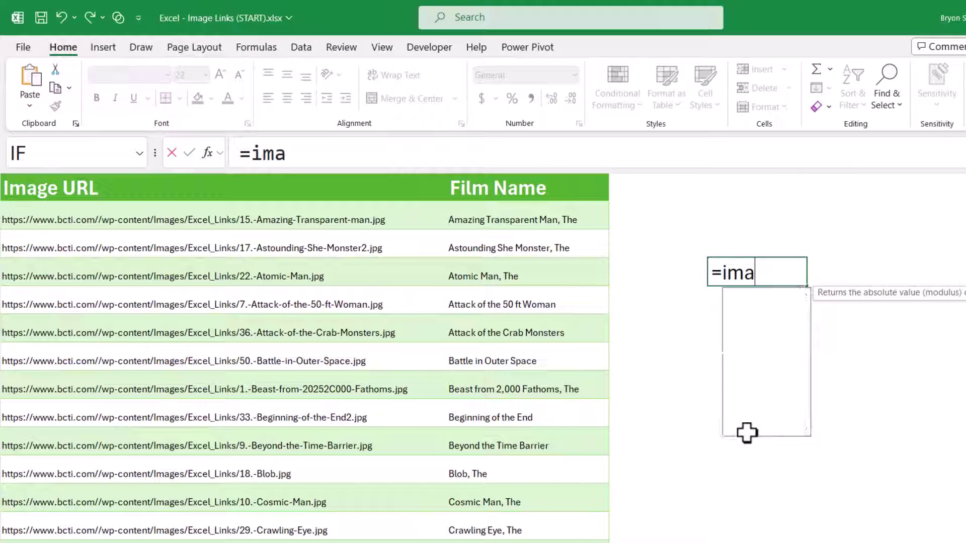
pyautogui.press('Tab')
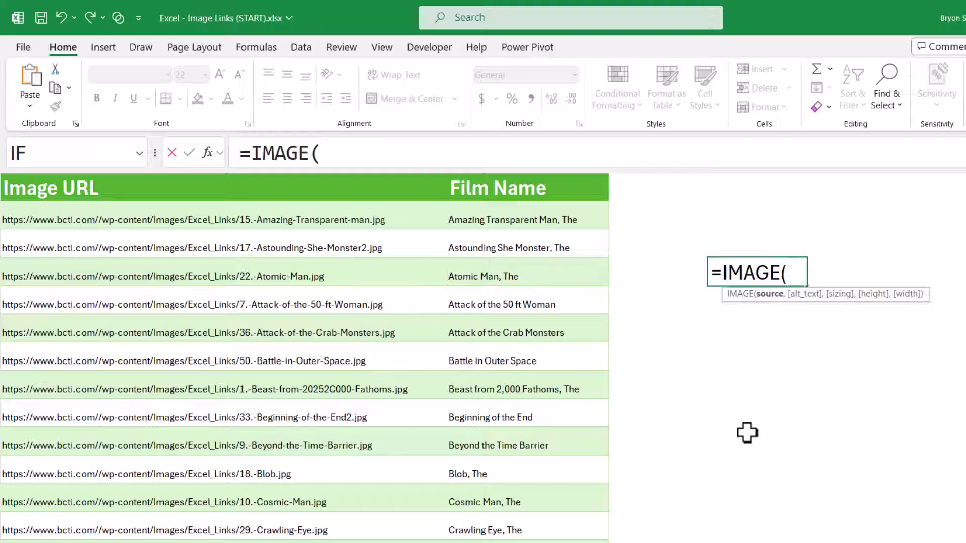
pyautogui.write('A4')
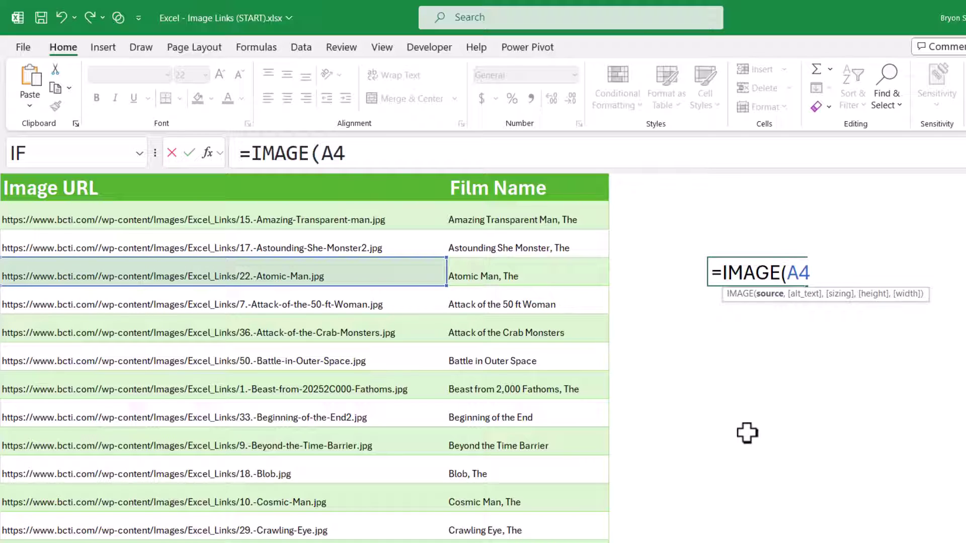
pyautogui.write(',')
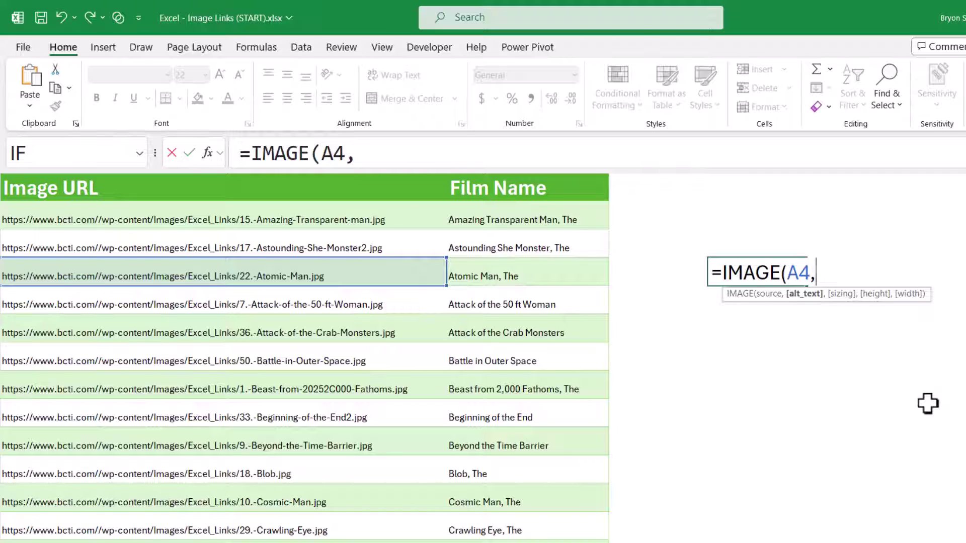
pyautogui.write(',')
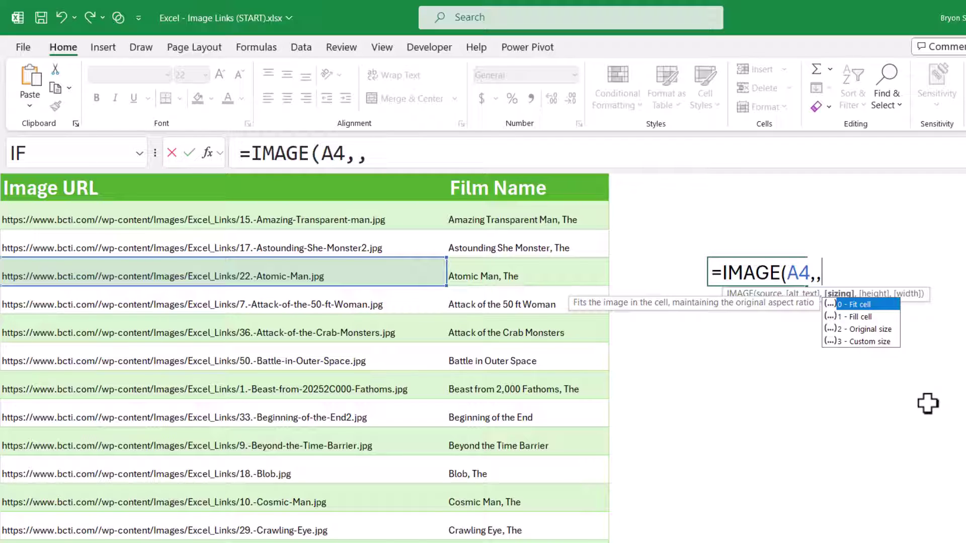
pyautogui.press('Down')
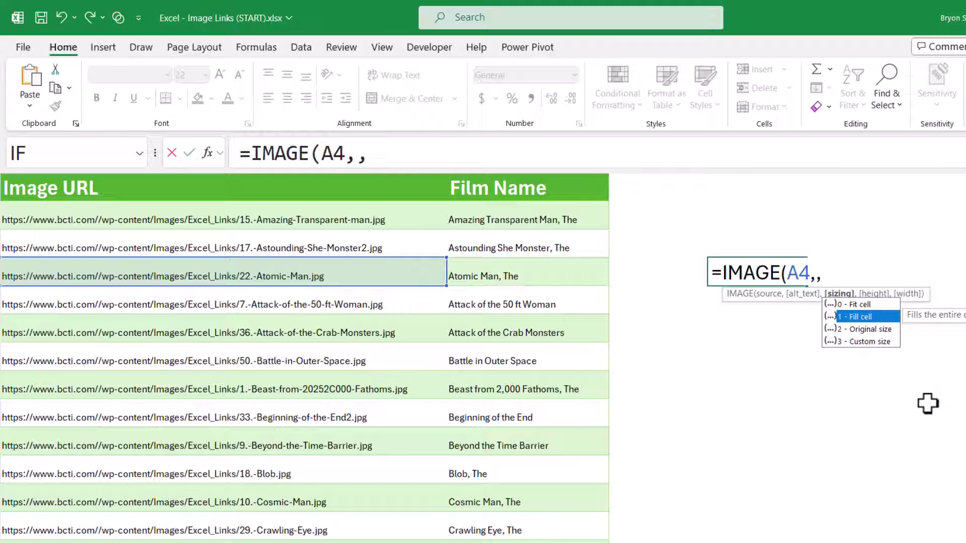
pyautogui.press('Down')
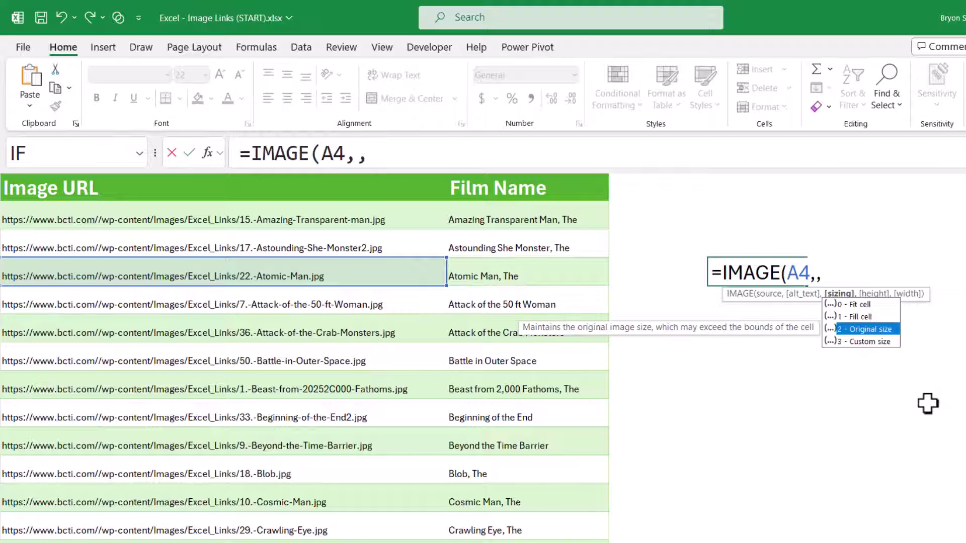
pyautogui.press('Down')
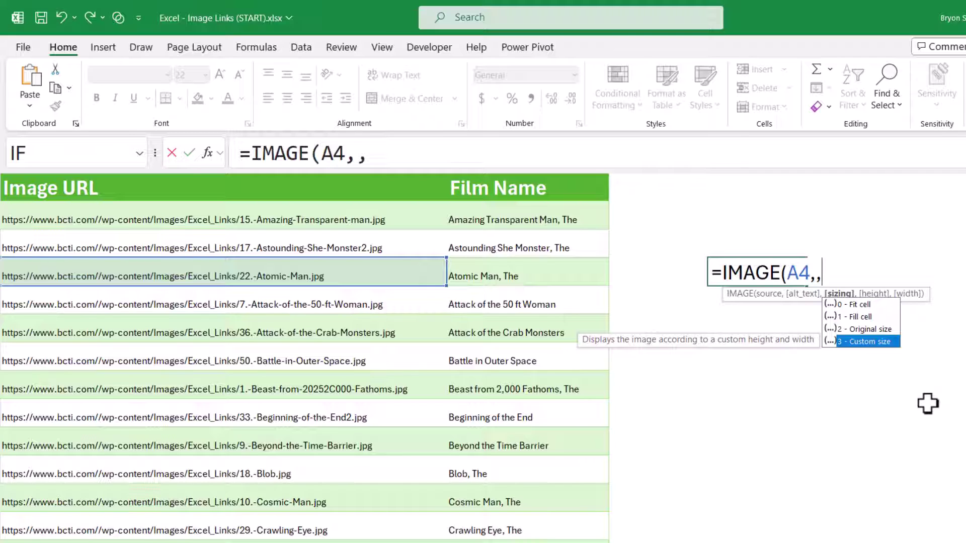
pyautogui.press('Down')
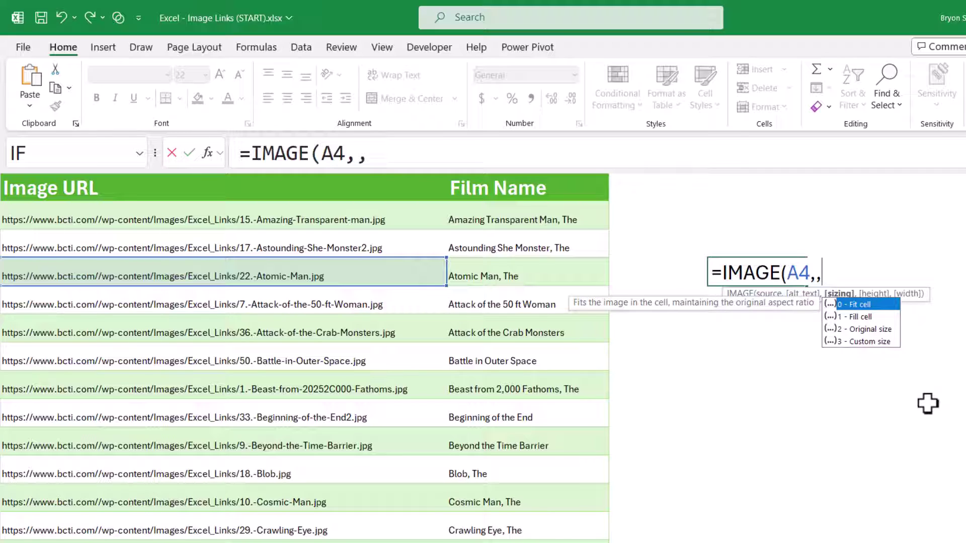
pyautogui.write('0)')
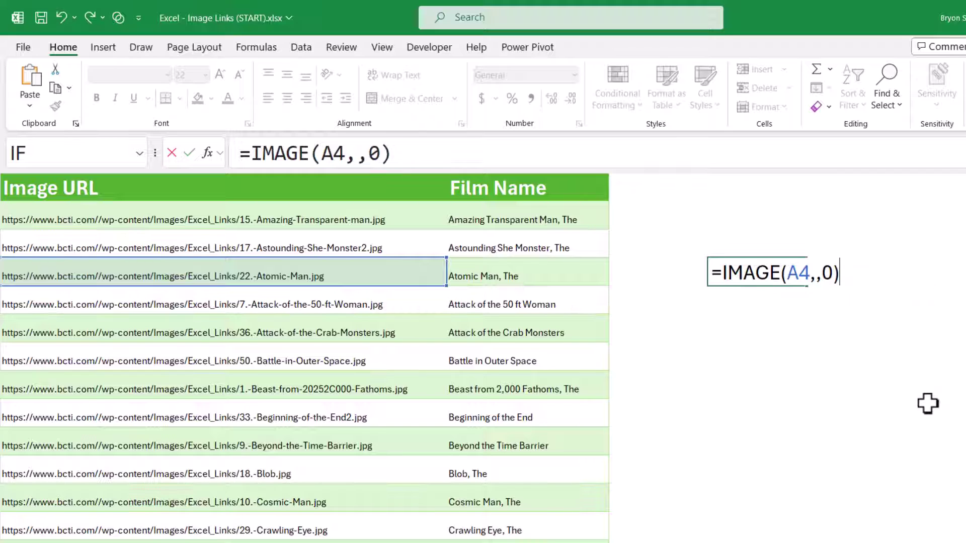
pyautogui.press('Return')
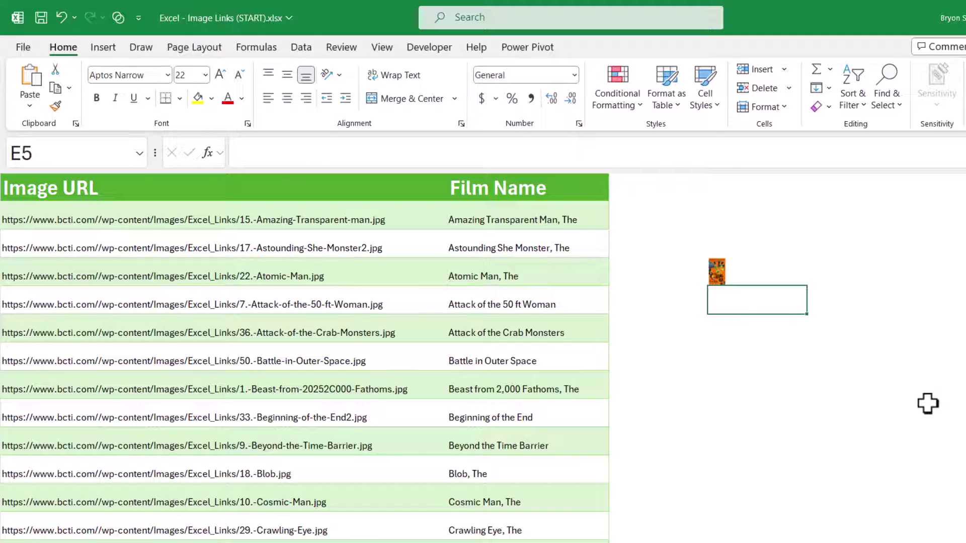
pyautogui.click(770, 271)
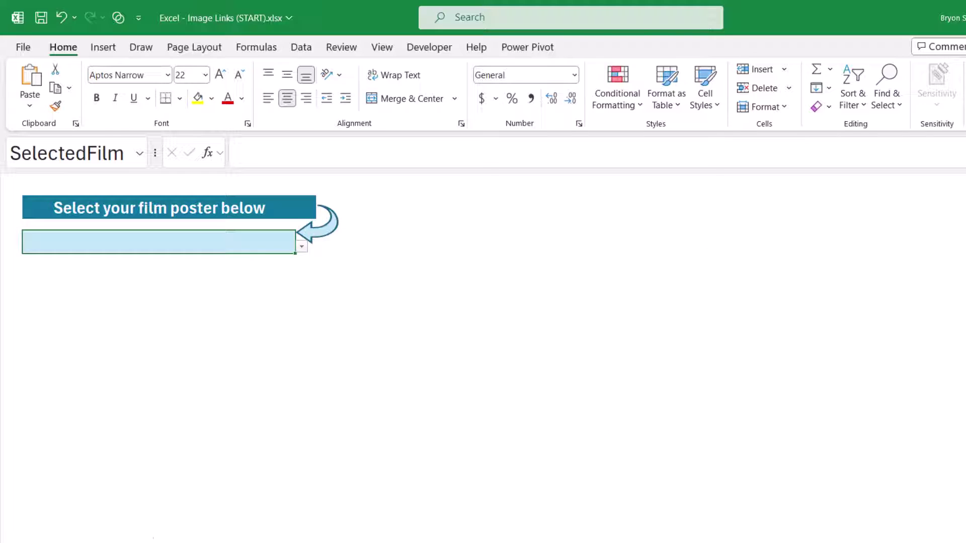
# Check that the film picker's Data Validation list source is 'Image URLs'!$B$2:$B$51, leaving it unchanged.
pyautogui.click(300, 246)
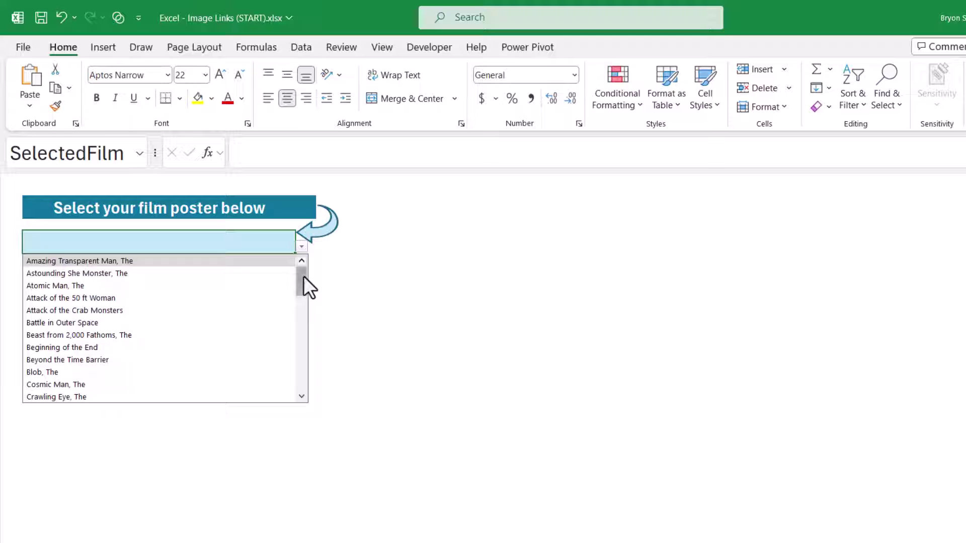
pyautogui.moveTo(304, 278)
pyautogui.mouseDown()
pyautogui.moveTo(293, 382)
pyautogui.moveTo(303, 273)
pyautogui.mouseUp()
pyautogui.click(297, 47)
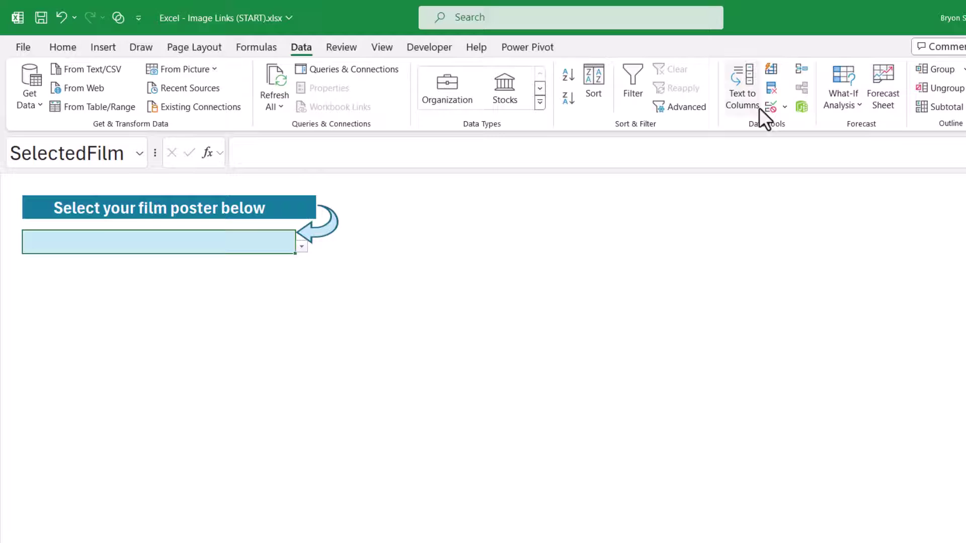
pyautogui.click(771, 105)
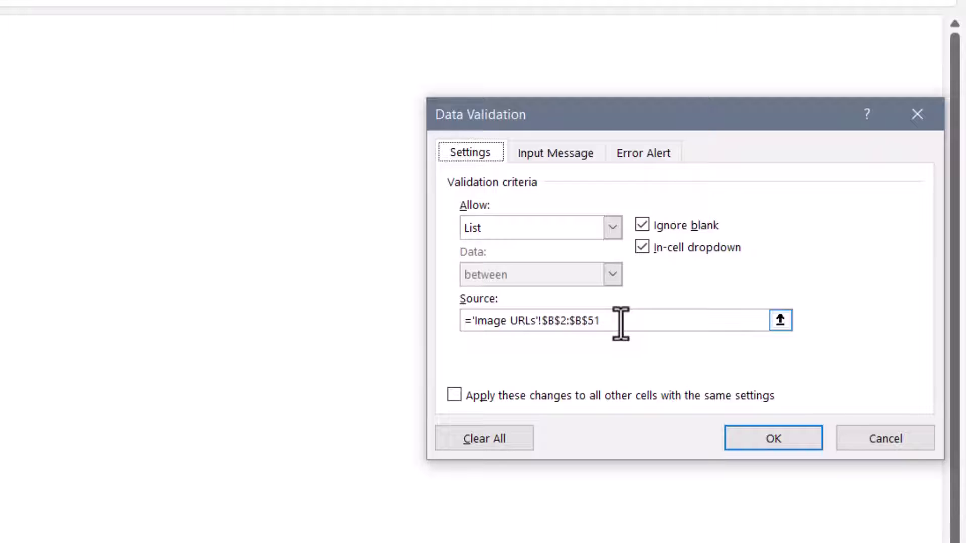
pyautogui.click(880, 445)
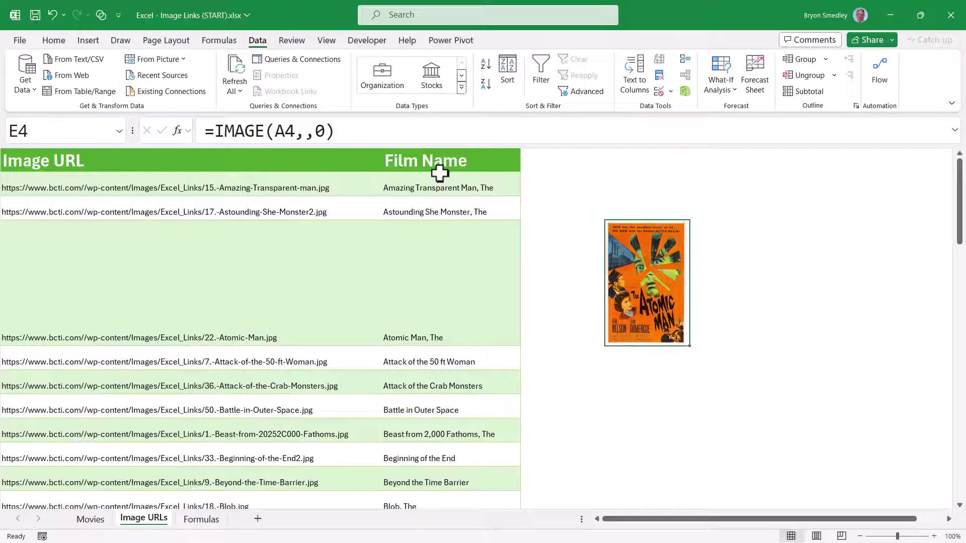
# Select the Film Name and Image URL columns, then switch back to the Movies sheet with Ctrl+PageUp.
pyautogui.moveTo(456, 149); pyautogui.dragTo(459, 312)
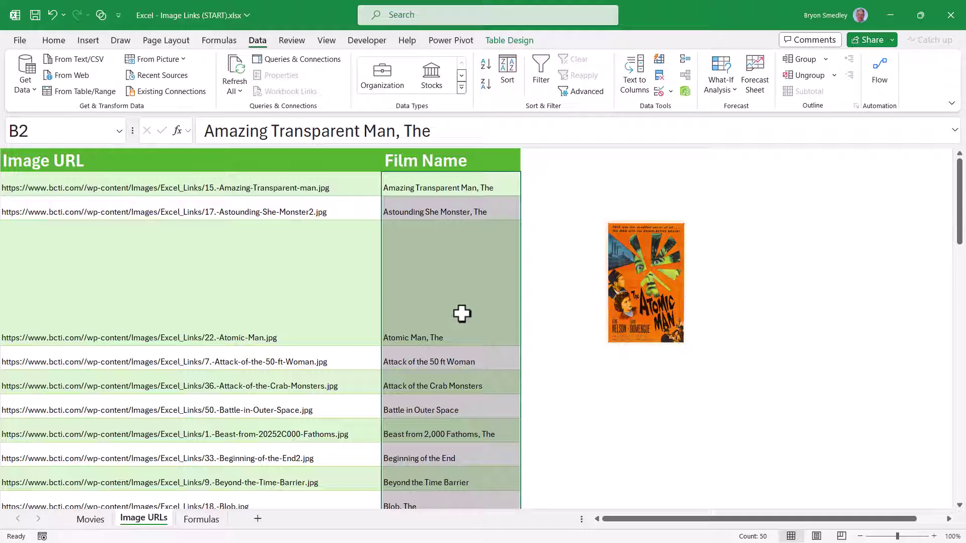
pyautogui.click(247, 276)
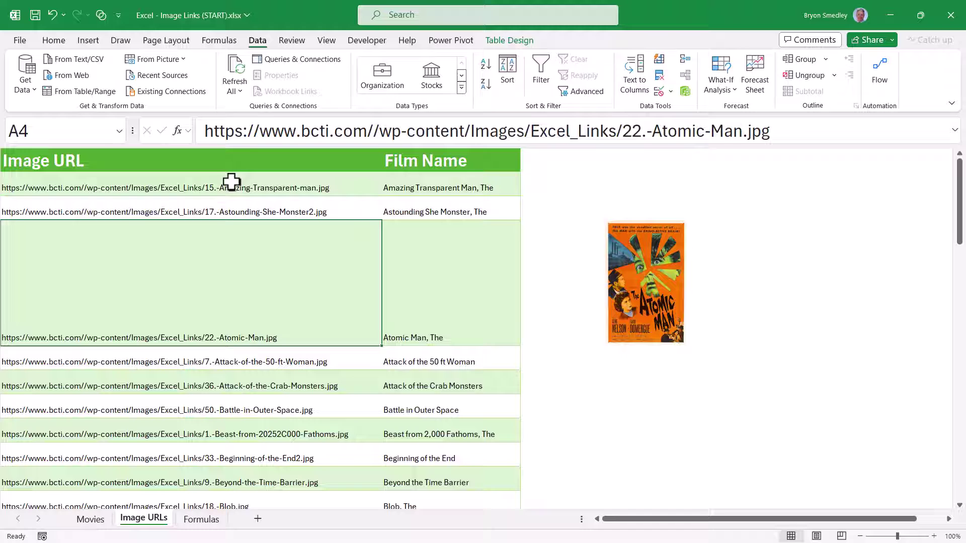
pyautogui.moveTo(233, 166); pyautogui.dragTo(232, 459)
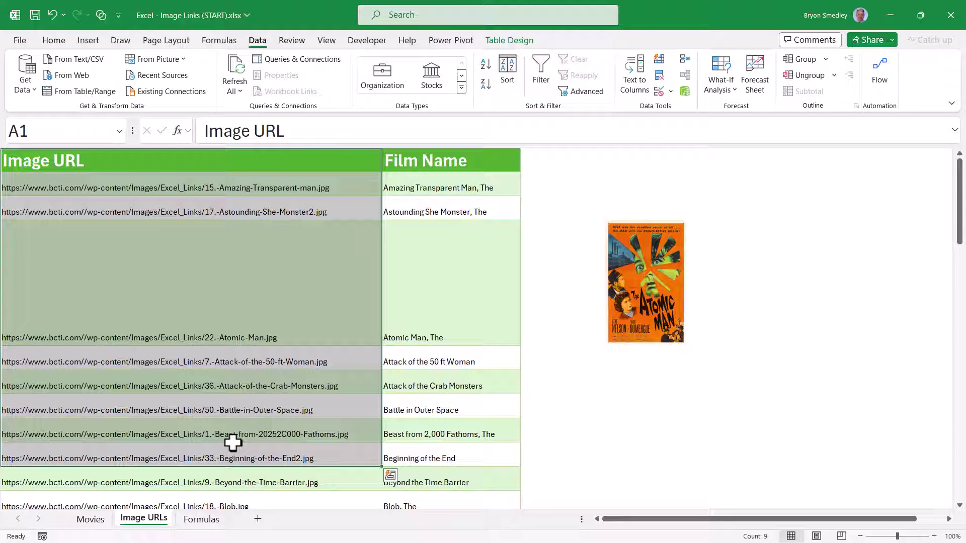
pyautogui.hotkey('ctrl', 'pageup')
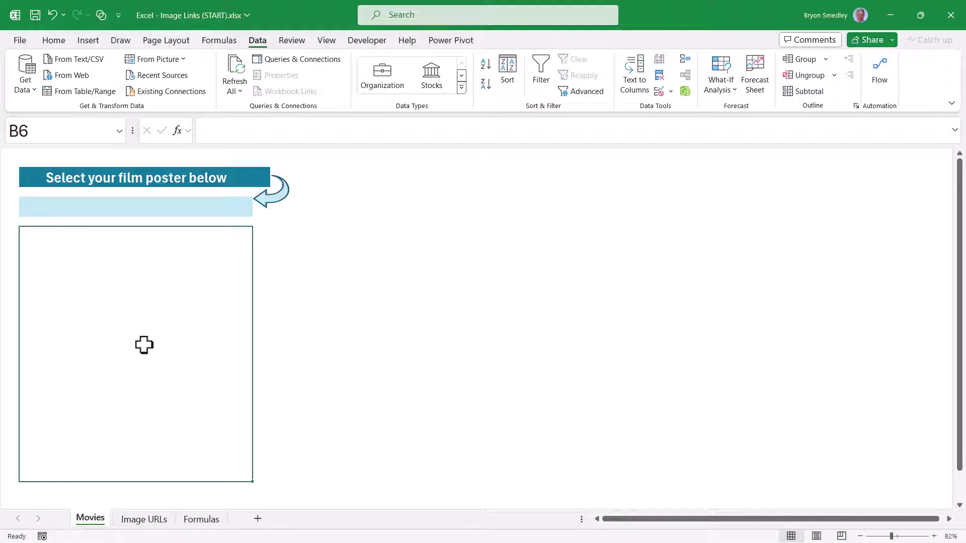
# Enter =XLOOKUP(SelectedFilm,'Image URLs'!B2:B51,'Image URLs'!A2:A51) in B6.
pyautogui.write('=xl')
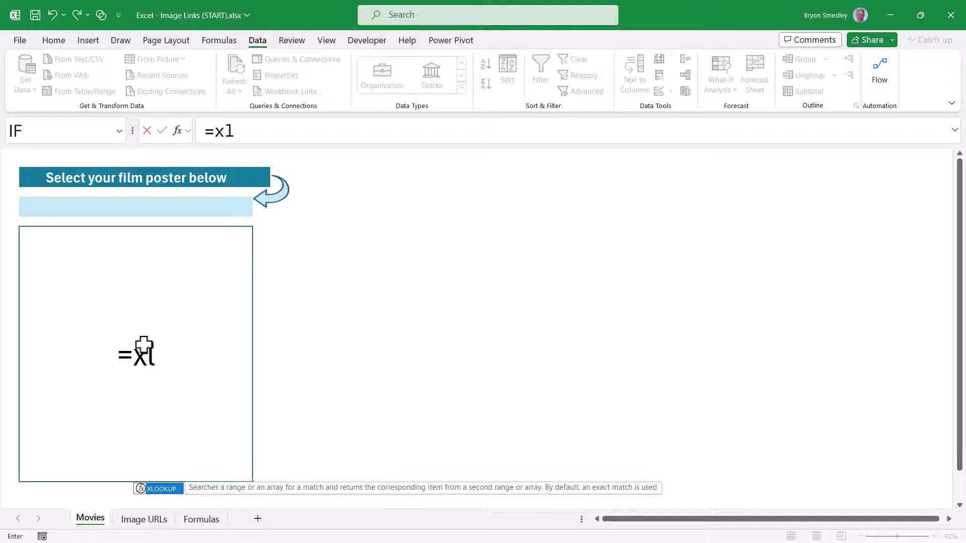
pyautogui.press('Tab')
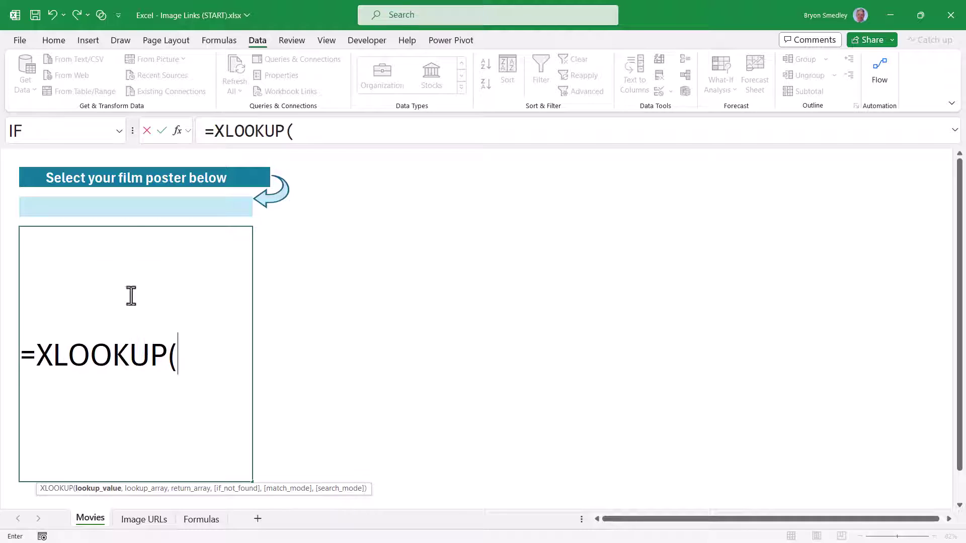
pyautogui.click(124, 202)
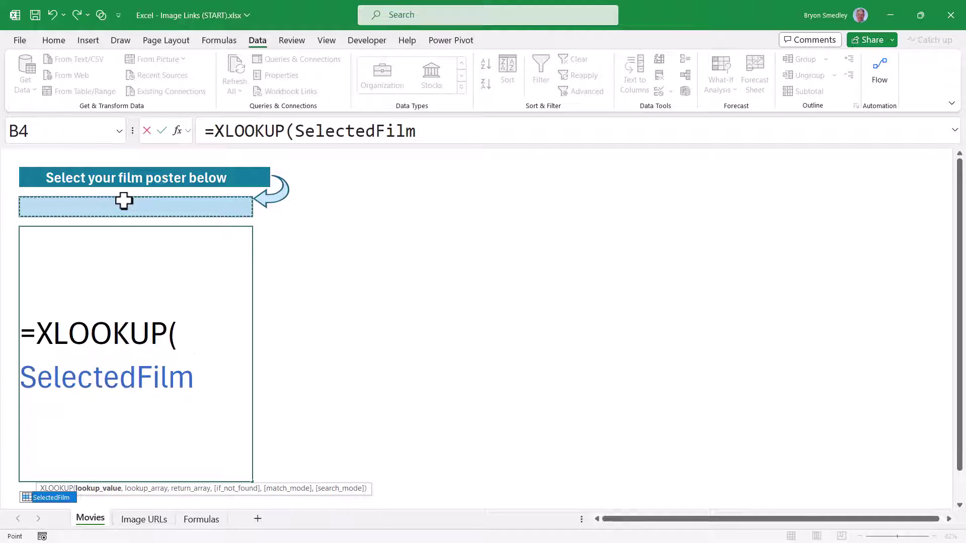
pyautogui.write(',')
pyautogui.click(143, 519)
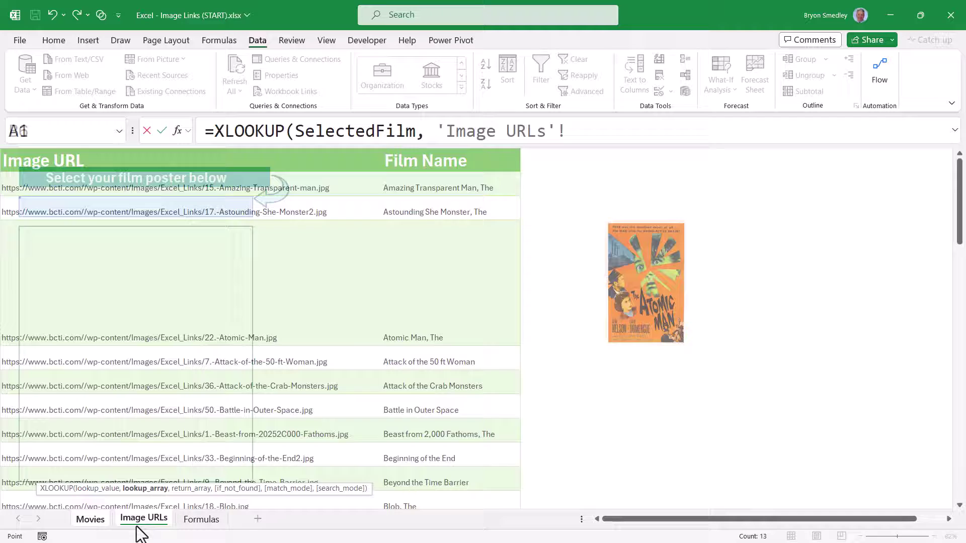
pyautogui.click(463, 147)
pyautogui.write(',')
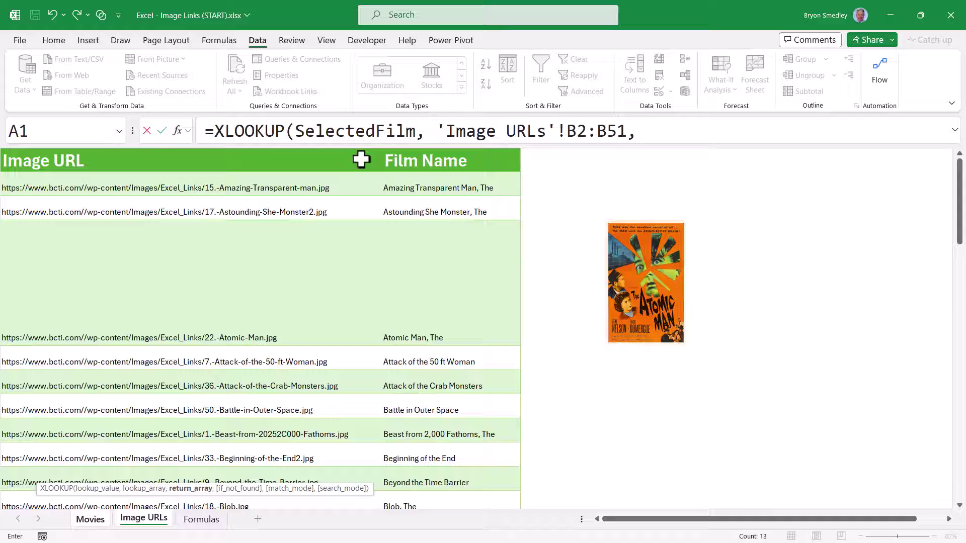
pyautogui.click(283, 147)
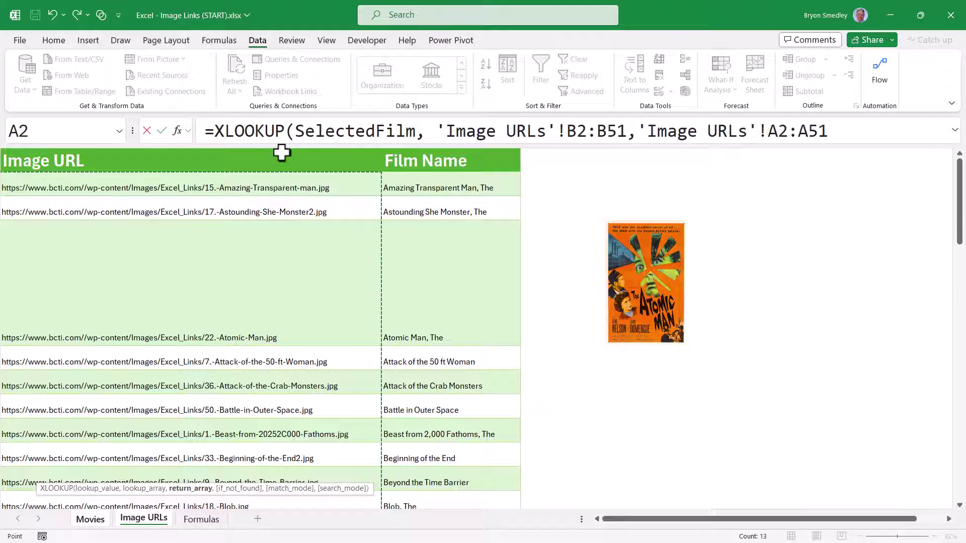
pyautogui.write(')')
pyautogui.press('Return')
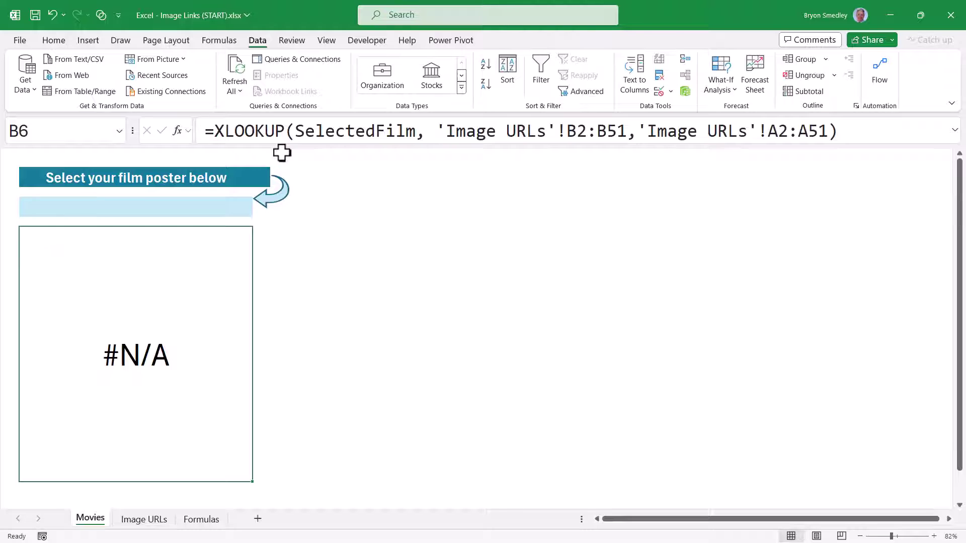
# Choose Atomic Man, The from the B4 film dropdown.
pyautogui.click(242, 210)
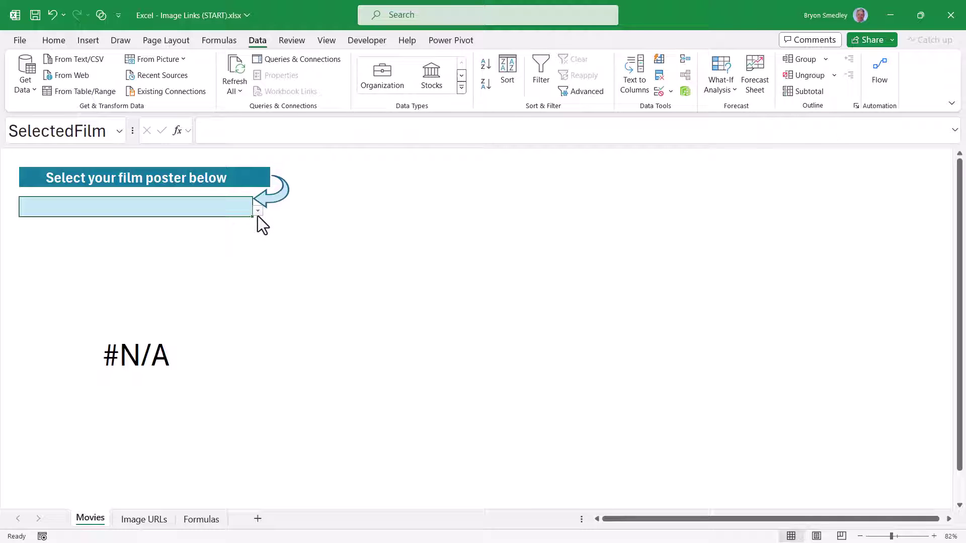
pyautogui.click(257, 211)
pyautogui.click(170, 245)
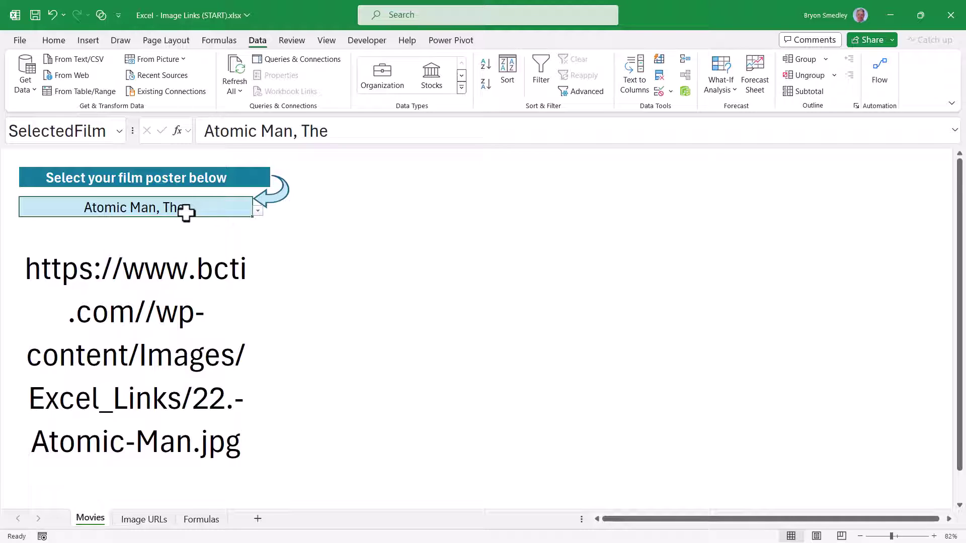
# Wrap the B6 lookup as =IMAGE(XLOOKUP(...),,0) so the chosen film's poster displays.
pyautogui.press('Down')
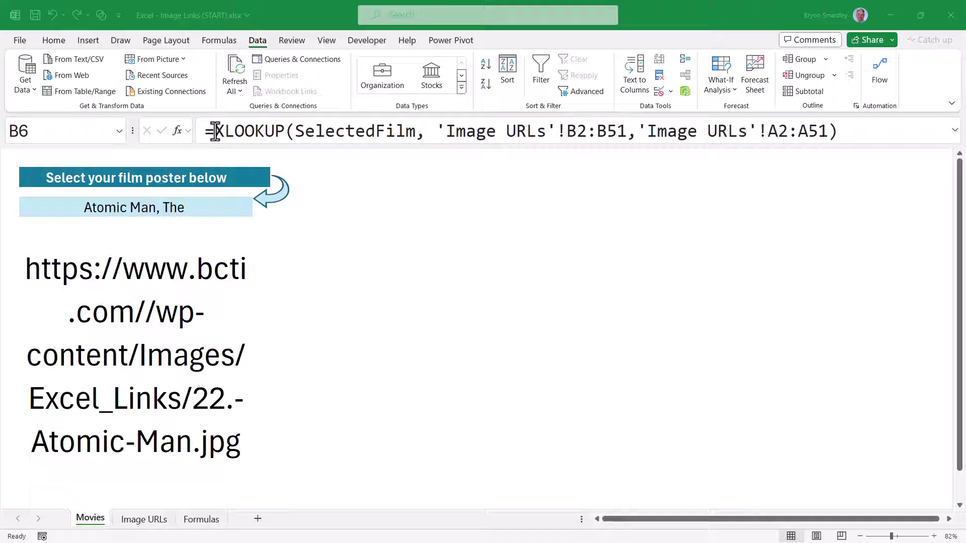
pyautogui.press('F2')
pyautogui.press('Home')
pyautogui.press('Right')
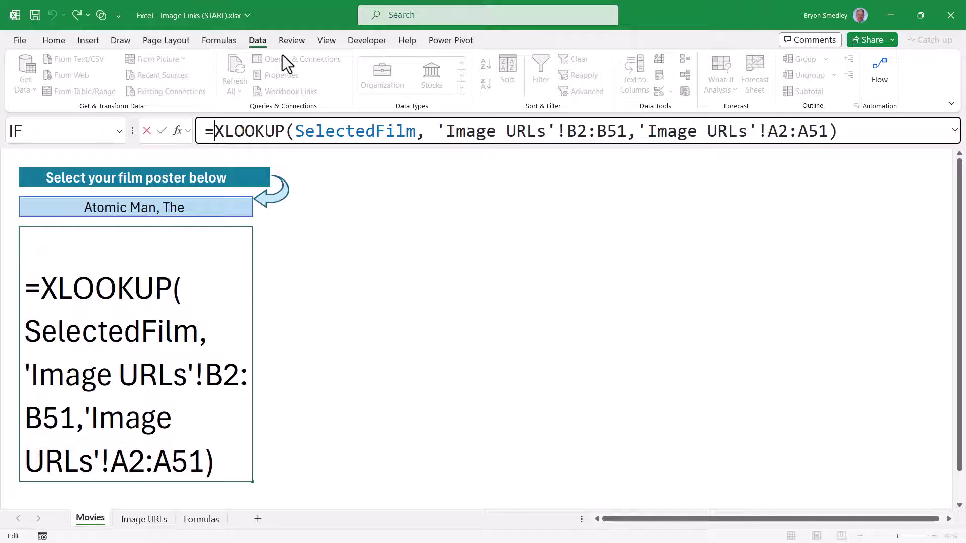
pyautogui.write('Imag')
pyautogui.press('Tab')
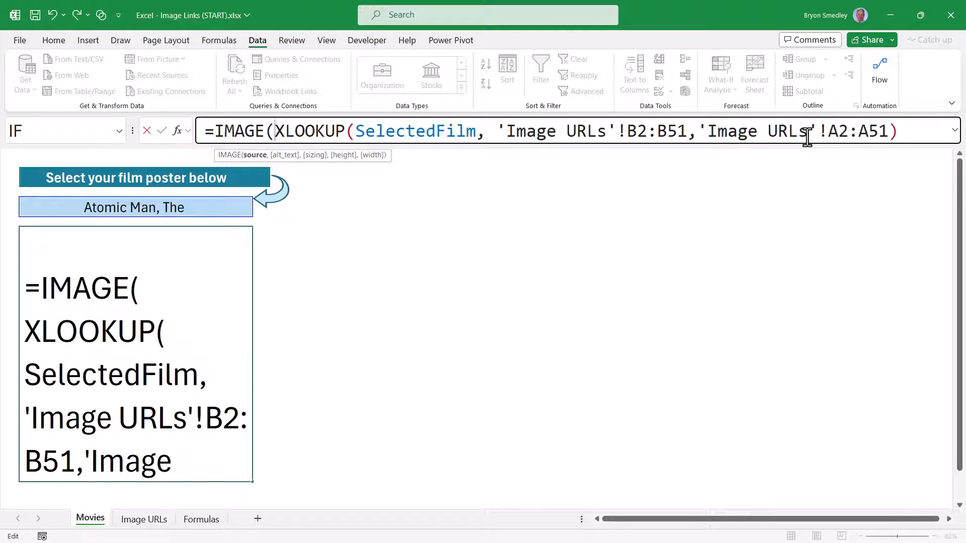
pyautogui.click(924, 132)
pyautogui.write(',,')
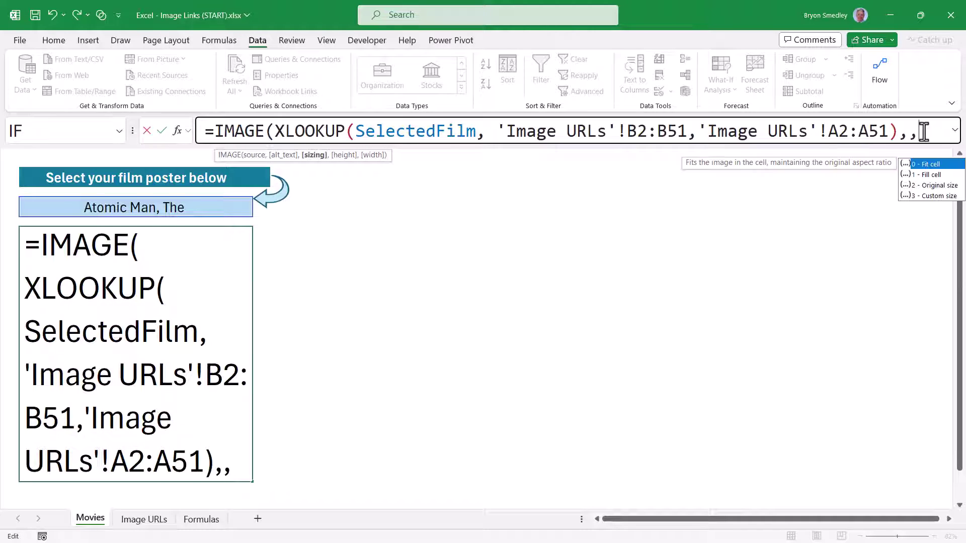
pyautogui.write('0)')
pyautogui.press('Return')
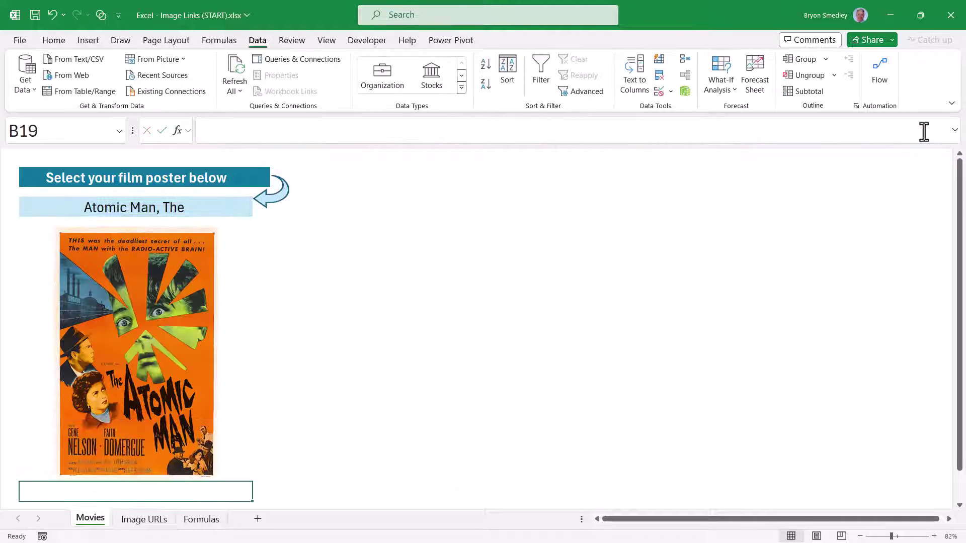
# Test Beyond the Time Barrier, Gog, Tarantula and Twelve to the Moon in B4, then clear the choice.
pyautogui.click(250, 209)
pyautogui.click(258, 211)
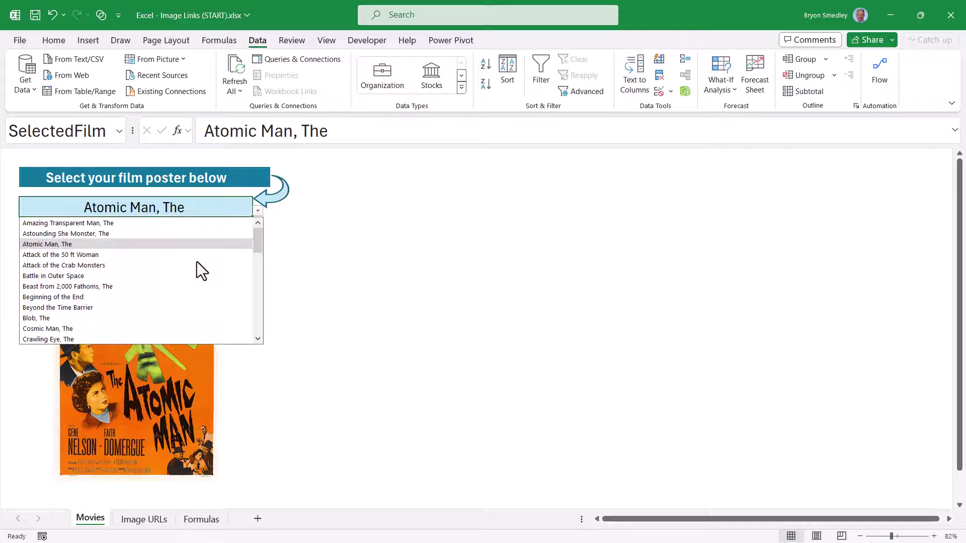
pyautogui.click(172, 308)
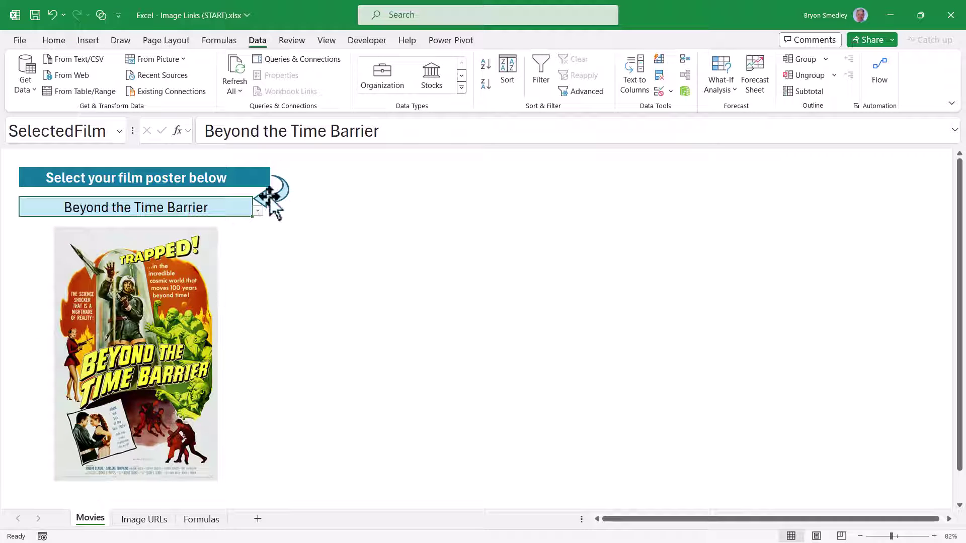
pyautogui.click(257, 212)
pyautogui.scroll(-7, 198, 286)
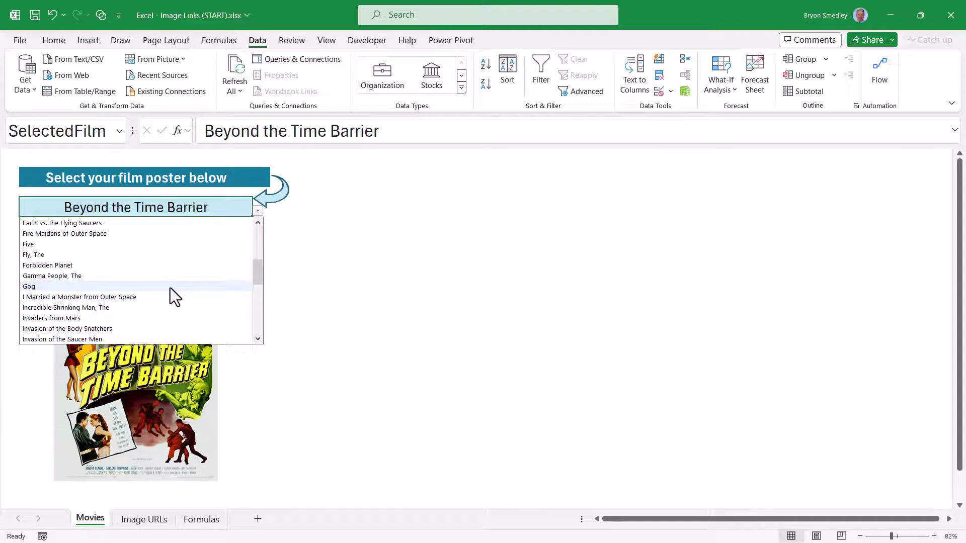
pyautogui.click(170, 288)
pyautogui.click(257, 211)
pyautogui.scroll(-3, 150, 275)
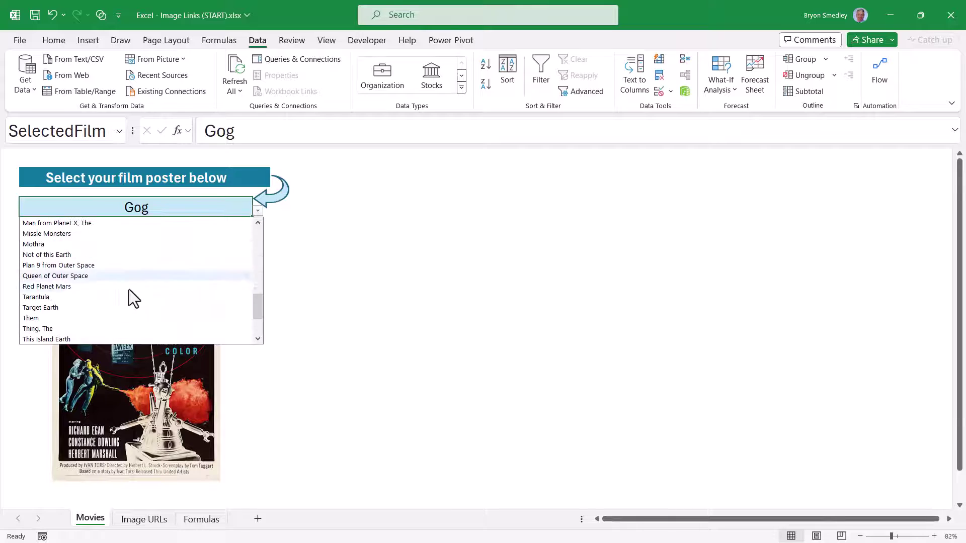
pyautogui.click(130, 296)
pyautogui.click(258, 211)
pyautogui.scroll(-4, 148, 274)
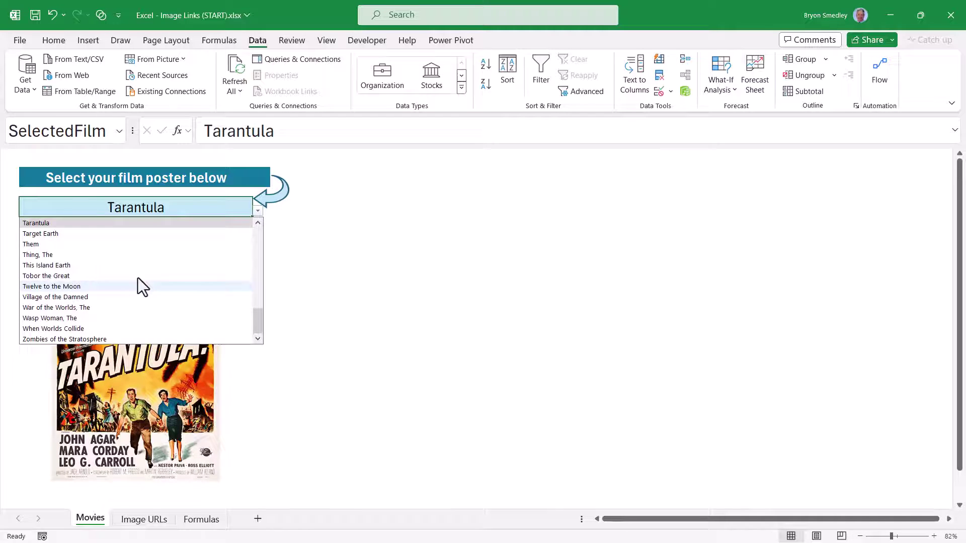
pyautogui.click(138, 284)
pyautogui.click(158, 204)
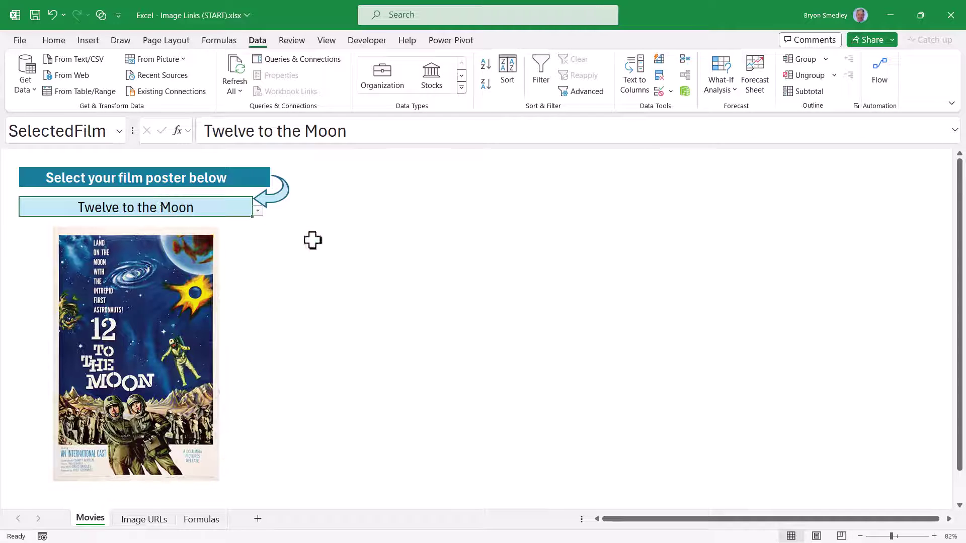
pyautogui.press('Delete')
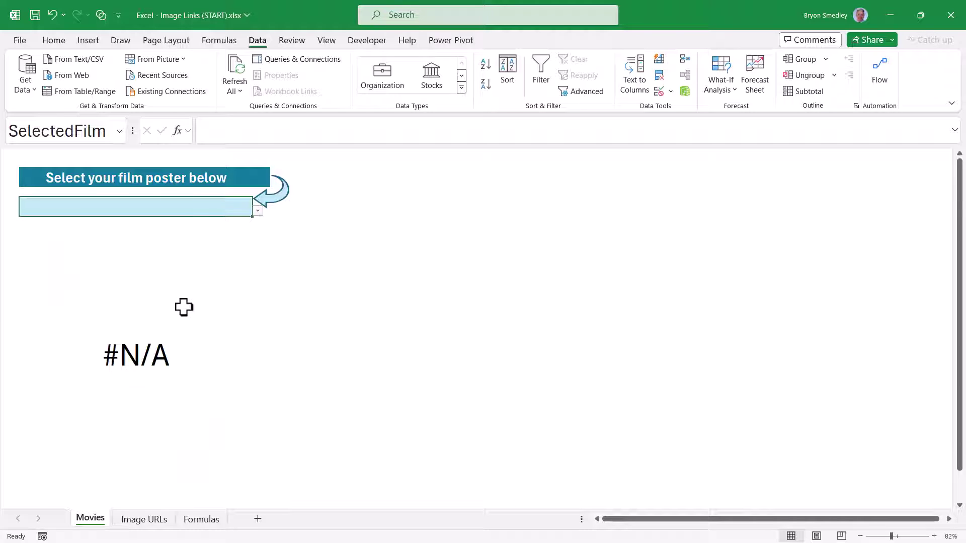
# Wrap the B6 poster formula in IFNA with the fallback "Select a film from the list above".
pyautogui.click(183, 307)
pyautogui.click(212, 133)
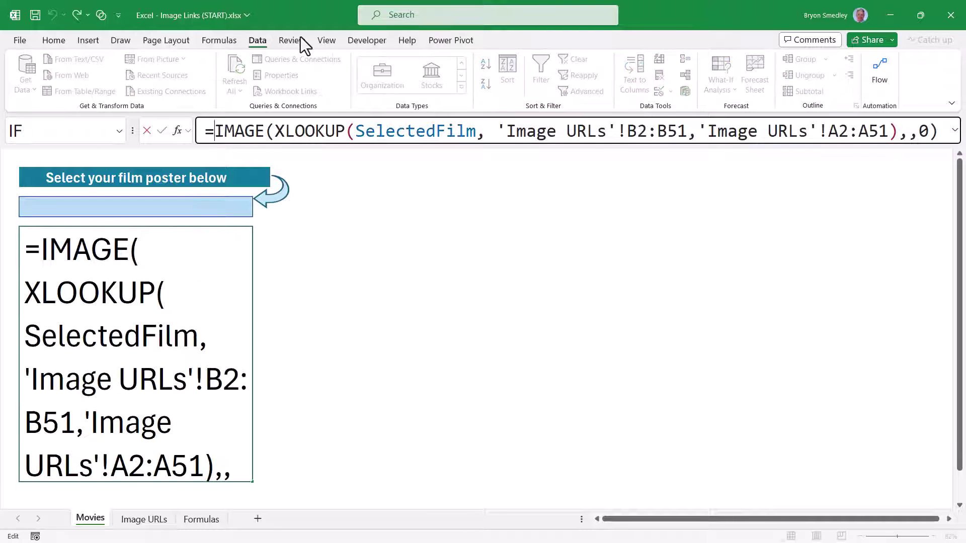
pyautogui.write('ifna')
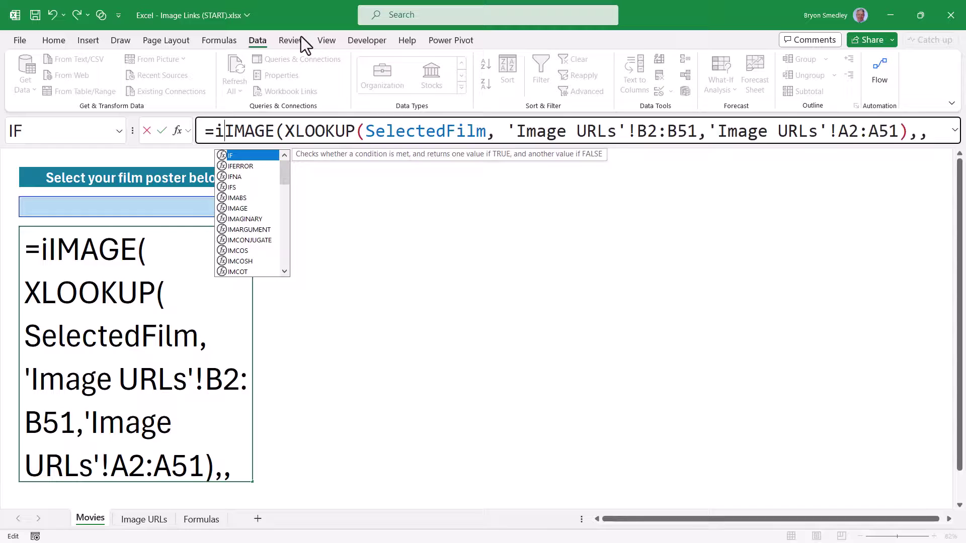
pyautogui.press('End')
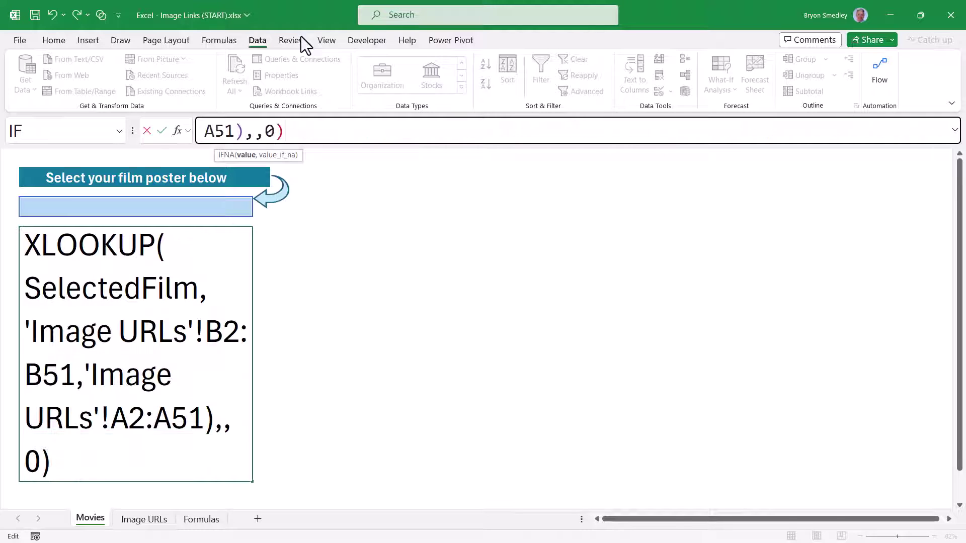
pyautogui.write(',"')
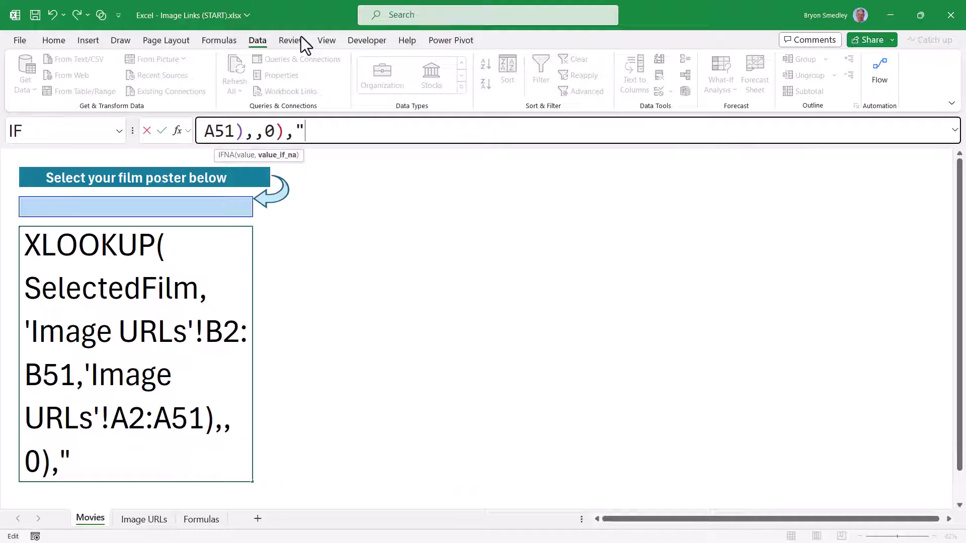
pyautogui.write('Select a fil')
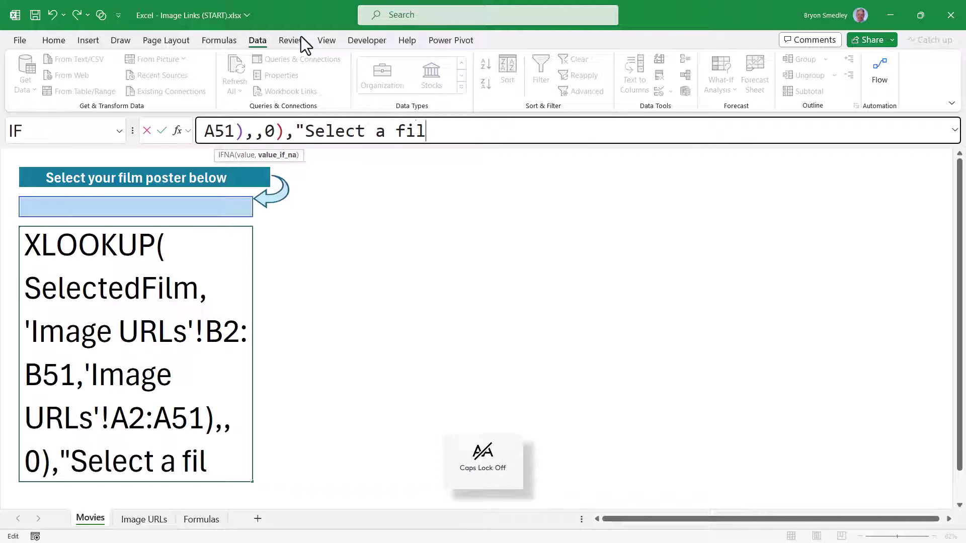
pyautogui.write('m from the list above")')
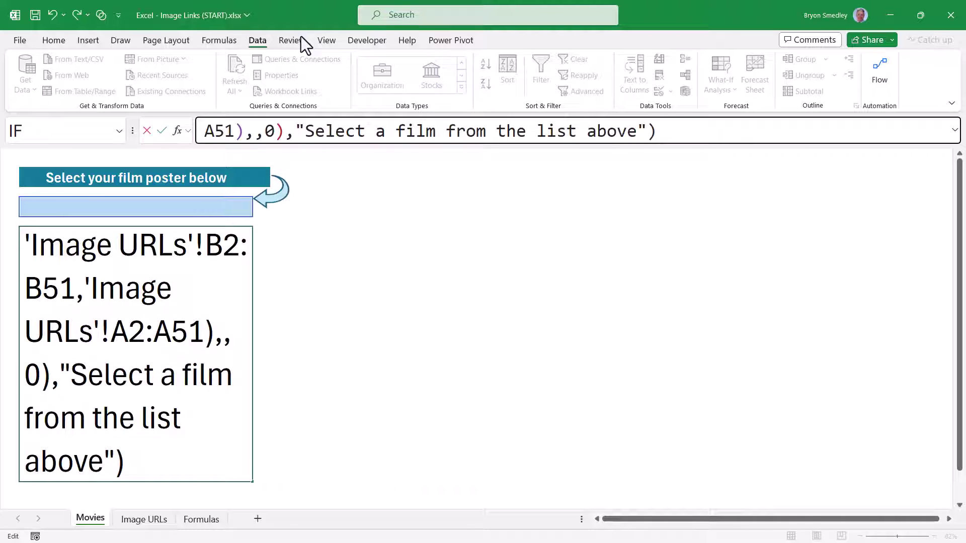
pyautogui.click(209, 262)
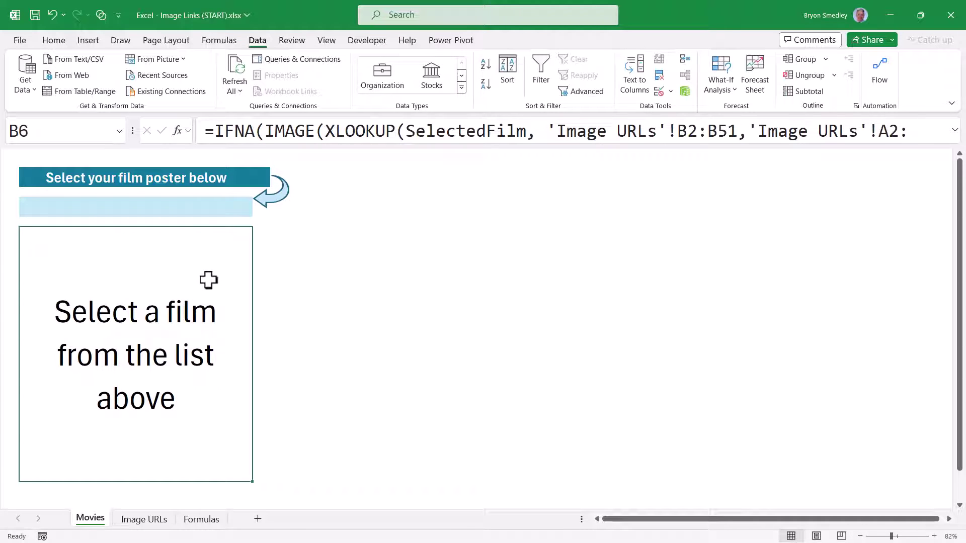
# Choose Battle in Outer Space from the B4 film dropdown.
pyautogui.click(213, 206)
pyautogui.click(258, 211)
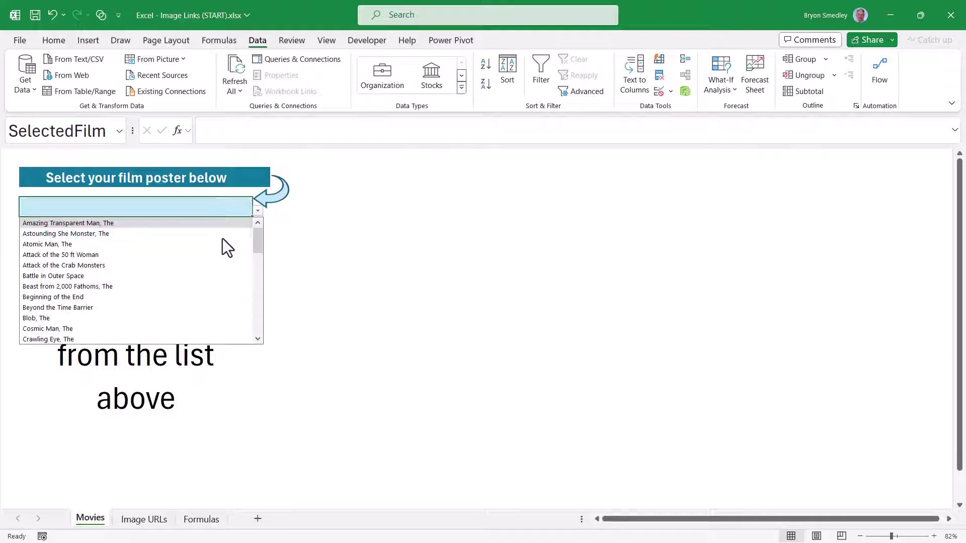
pyautogui.click(198, 278)
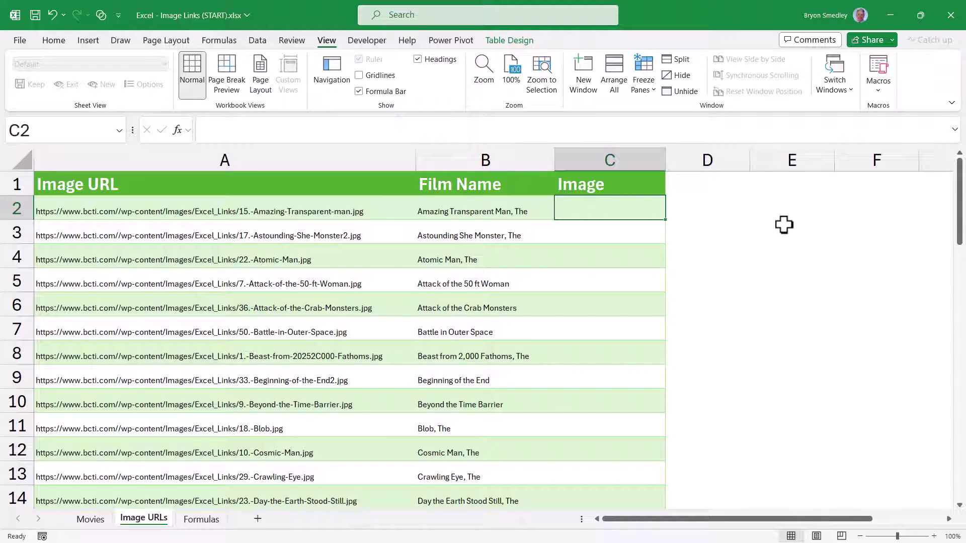
# Fill the table's Image column with =IMAGE([@[Image URL]]).
pyautogui.write('=image(')
pyautogui.press('Left')
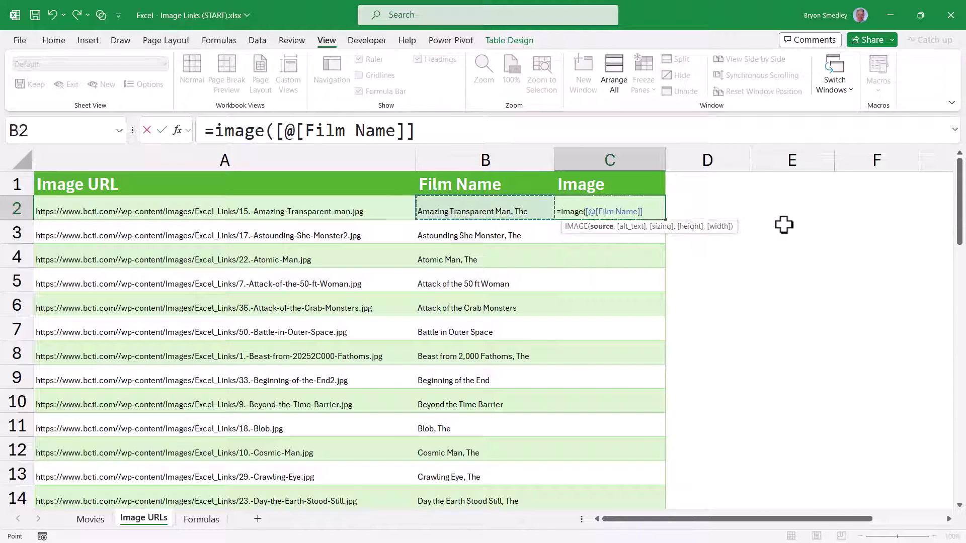
pyautogui.press('Left')
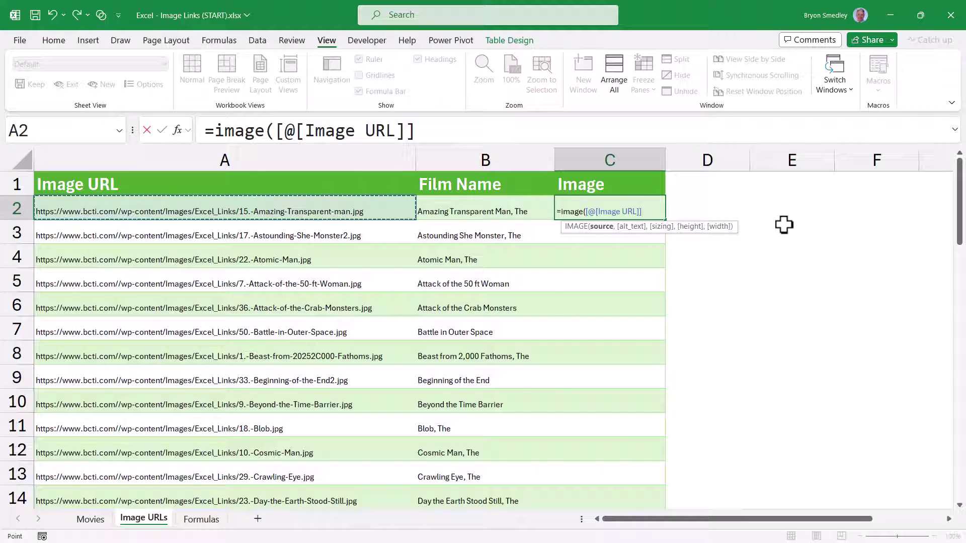
pyautogui.press('Return')
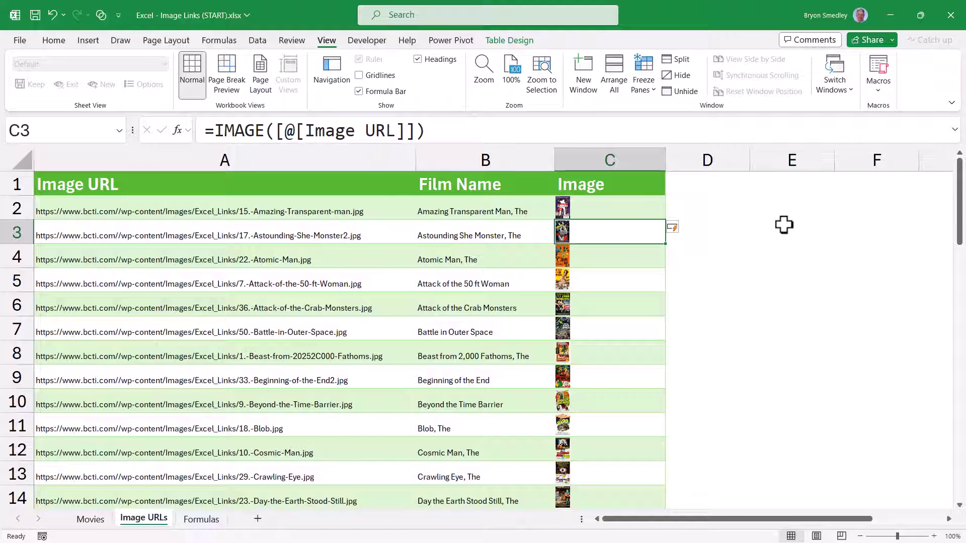
# Select table rows 1 through 51 using Ctrl+Down, Shift+Space and Ctrl+Shift+Up.
pyautogui.hotkey('ctrl', 'Down')
pyautogui.hotkey('shift', 'space')
pyautogui.hotkey('ctrl', 'shift', 'Up')
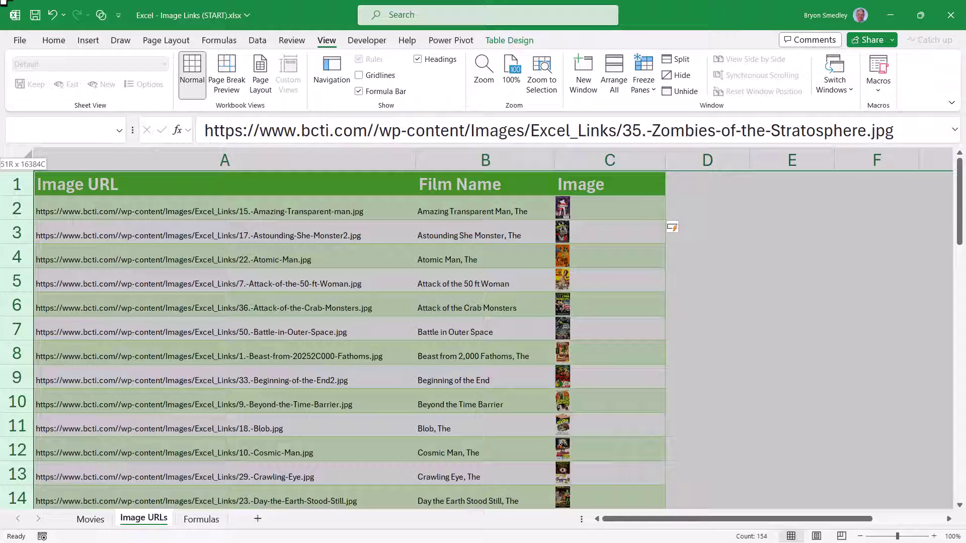
# Resize the selected rows to 180 points (300 pixels) and scroll through the full-size posters.
pyautogui.moveTo(21, 219); pyautogui.dragTo(34, 334)
pyautogui.click(335, 283)
pyautogui.scroll(-1, 336, 283)
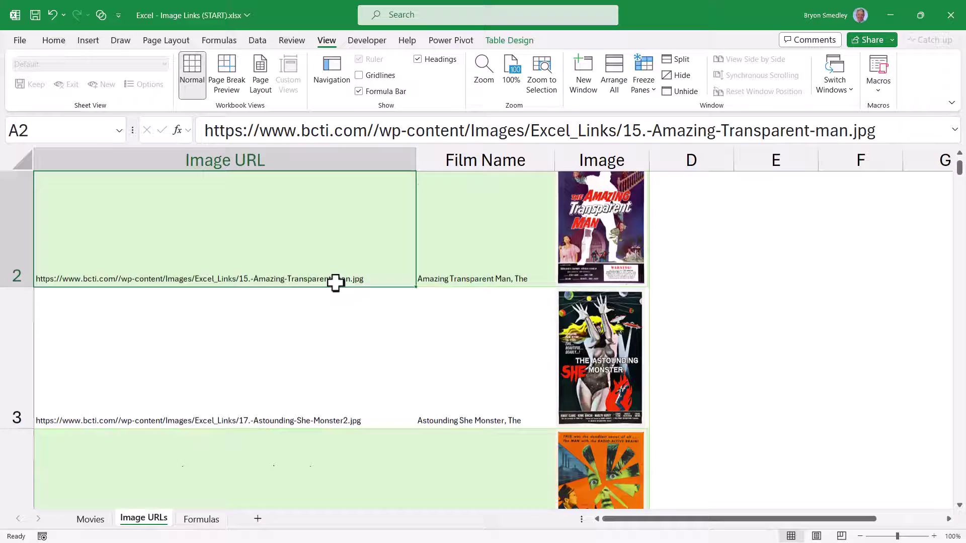
pyautogui.scroll(-8, 335, 283)
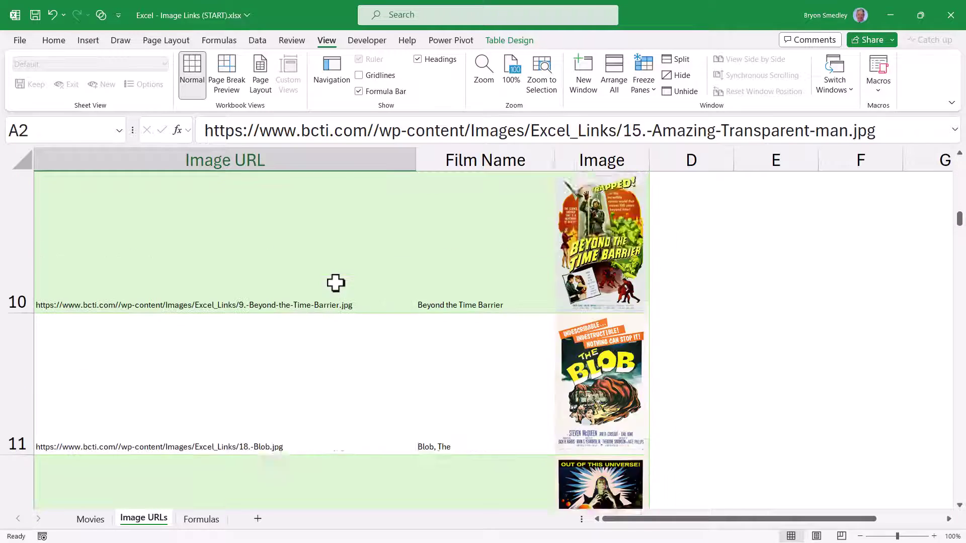
pyautogui.scroll(-7, 336, 283)
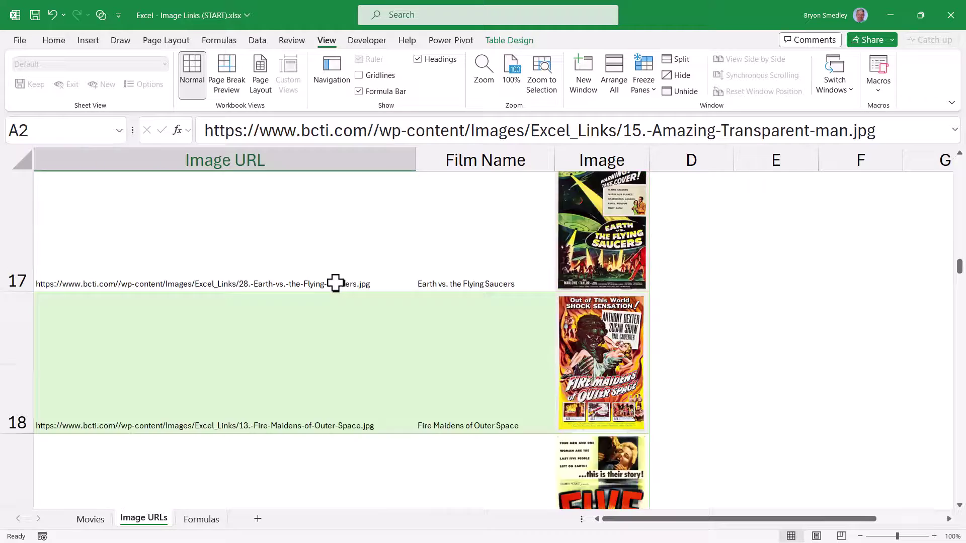
pyautogui.scroll(-8, 336, 284)
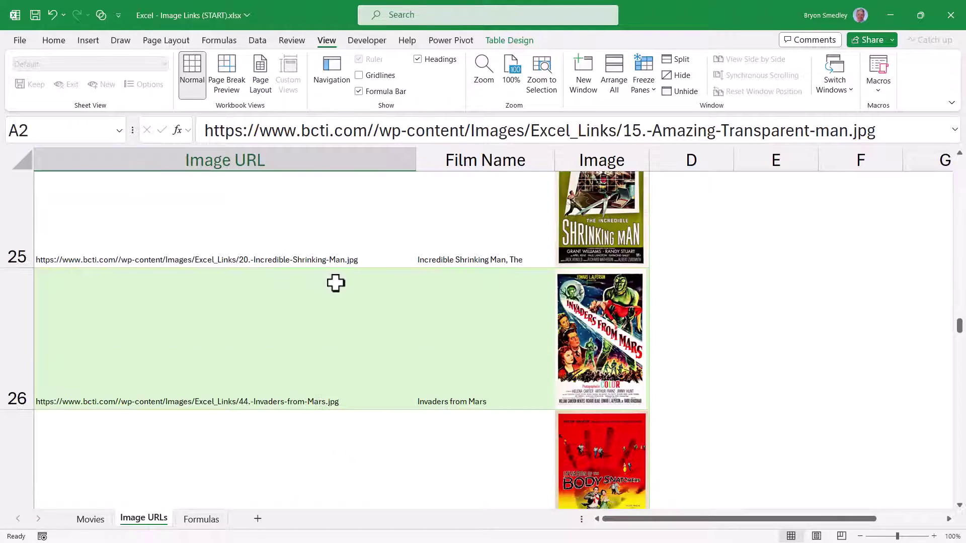
pyautogui.scroll(-8, 336, 284)
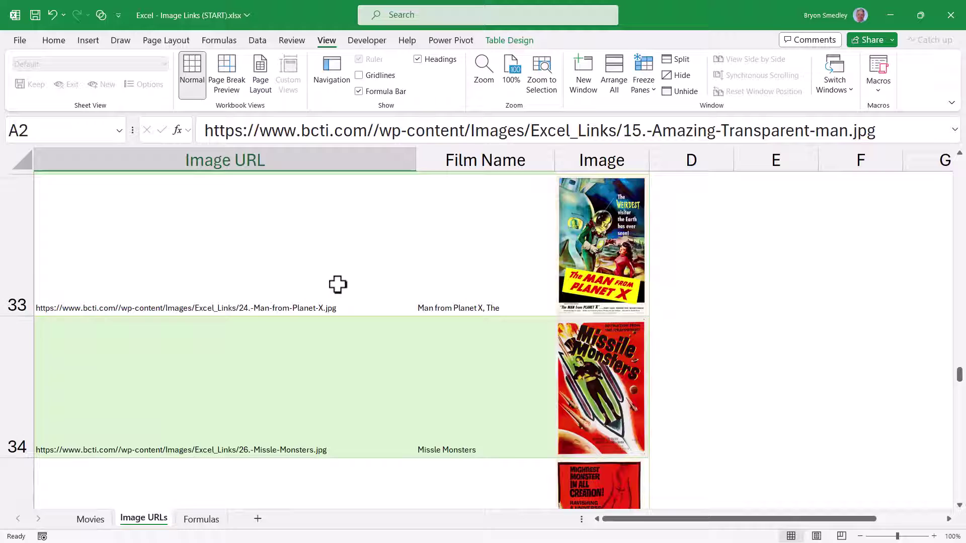
pyautogui.scroll(-8, 338, 285)
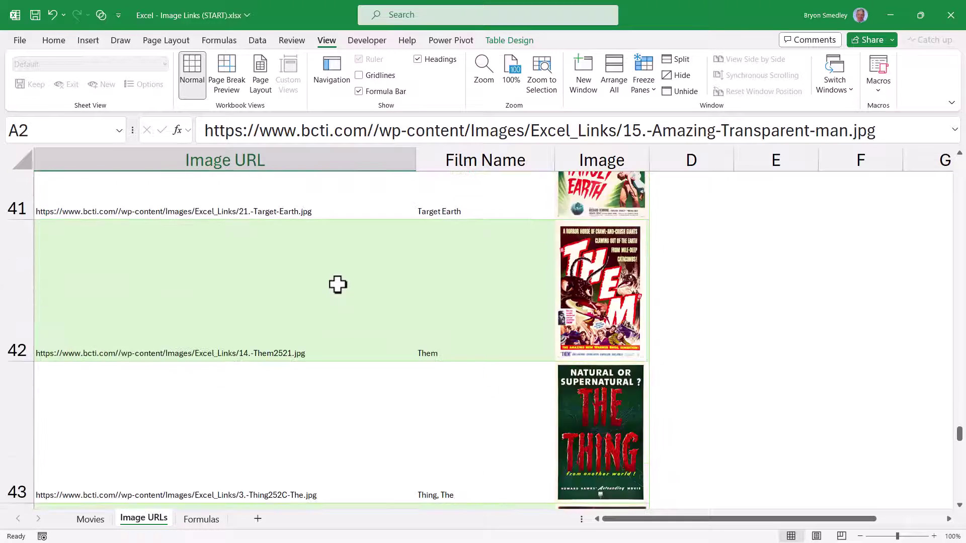
pyautogui.scroll(-8, 338, 285)
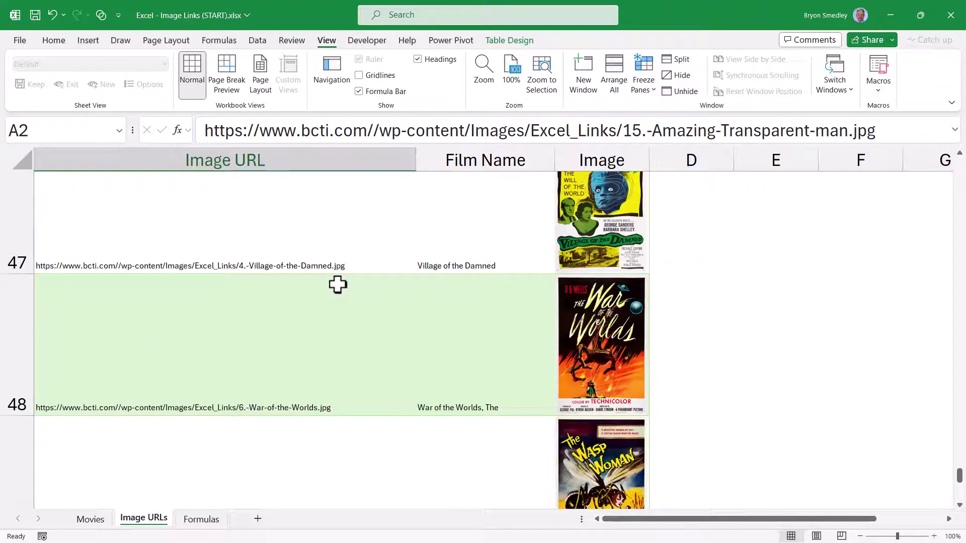
pyautogui.scroll(-3, 338, 284)
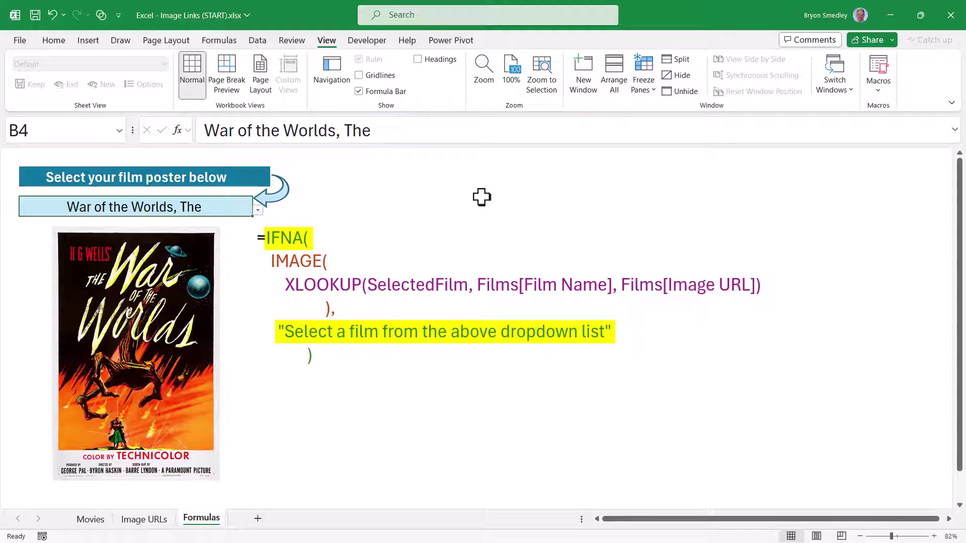
# Pick Battle in Outer Space, then Fly, The, from the B4 film dropdown.
pyautogui.click(257, 210)
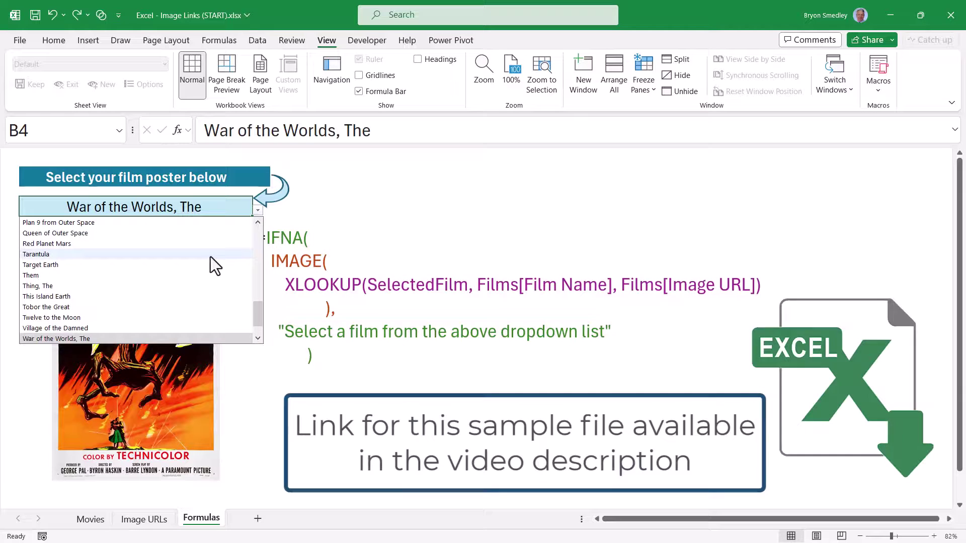
pyautogui.scroll(2, 210, 257)
pyautogui.scroll(5, 210, 256)
pyautogui.click(177, 254)
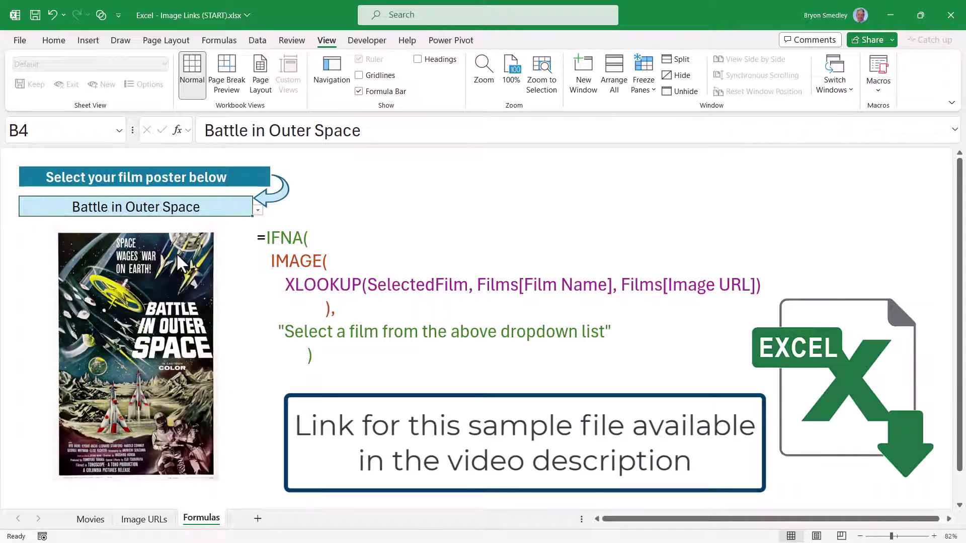
pyautogui.hotkey('alt', 'Down')
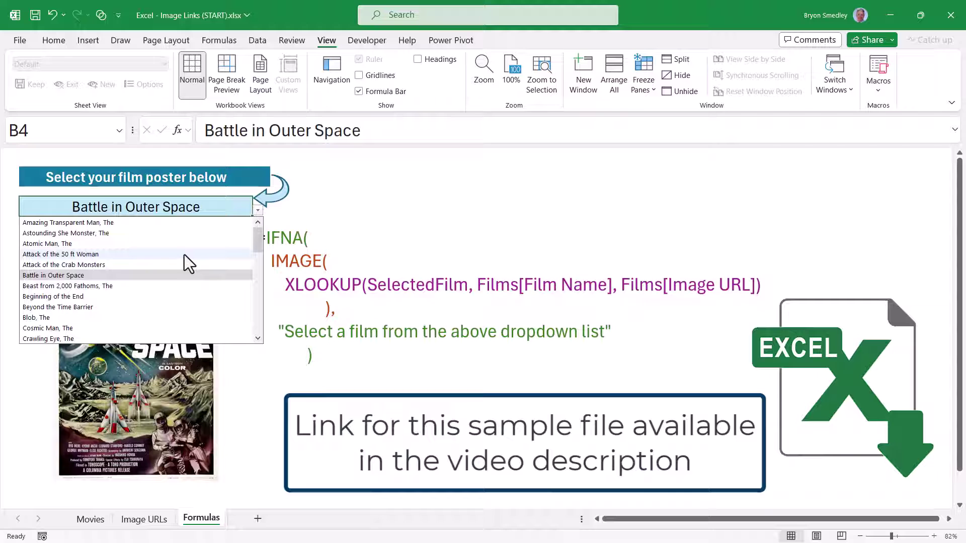
pyautogui.scroll(-4, 184, 253)
pyautogui.click(182, 254)
# Choose Invasion of the Body Snatchers, then settle on Lost Missle in the B4 dropdown.
pyautogui.hotkey('alt', 'Down')
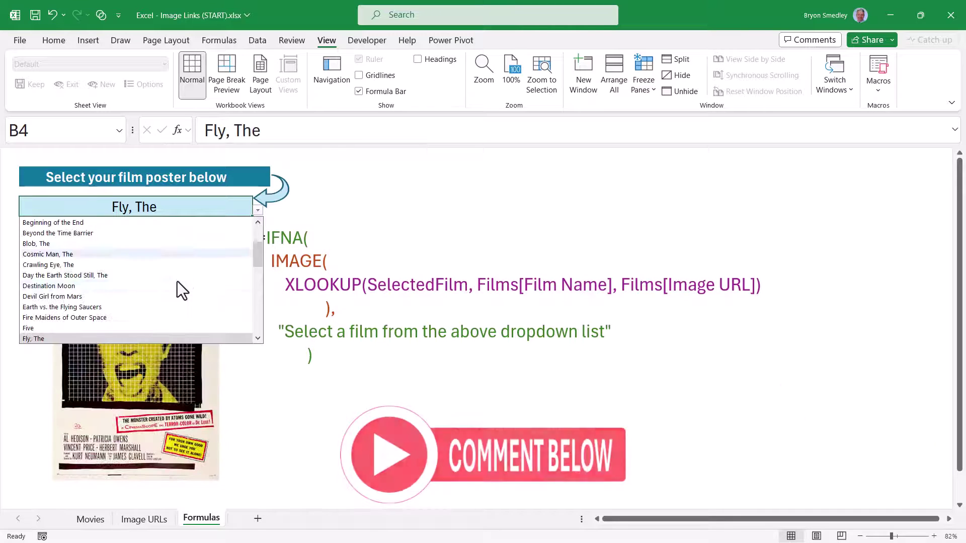
pyautogui.scroll(-1, 177, 281)
pyautogui.click(166, 285)
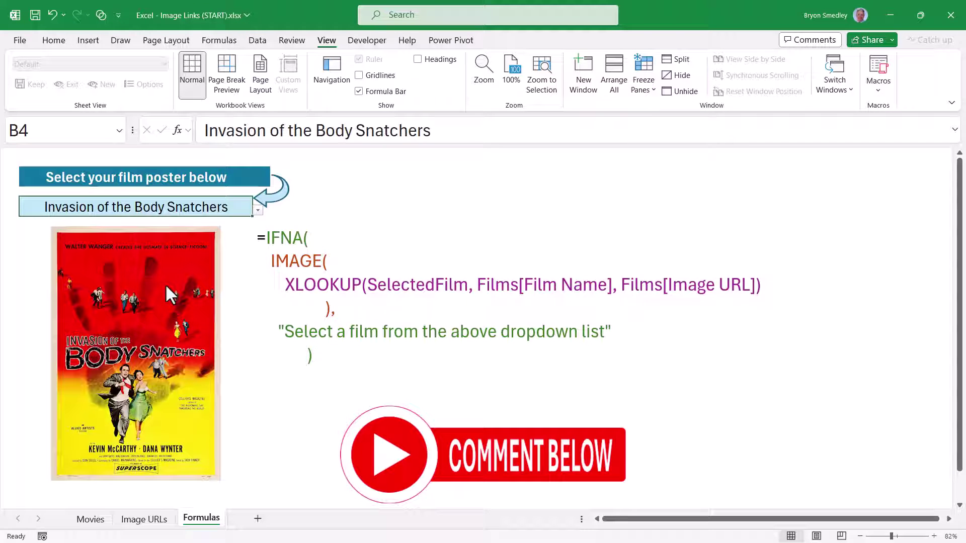
pyautogui.click(259, 210)
pyautogui.scroll(-4, 162, 270)
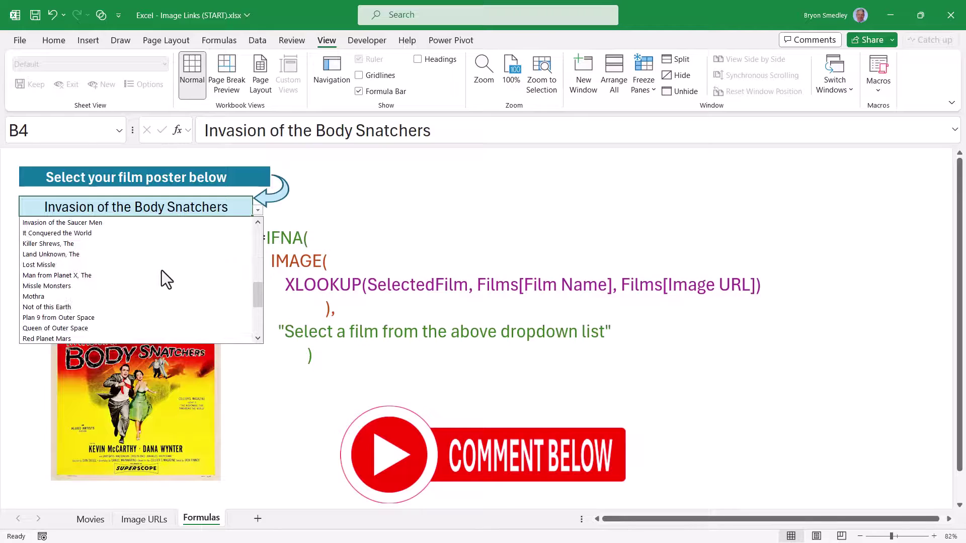
pyautogui.click(161, 268)
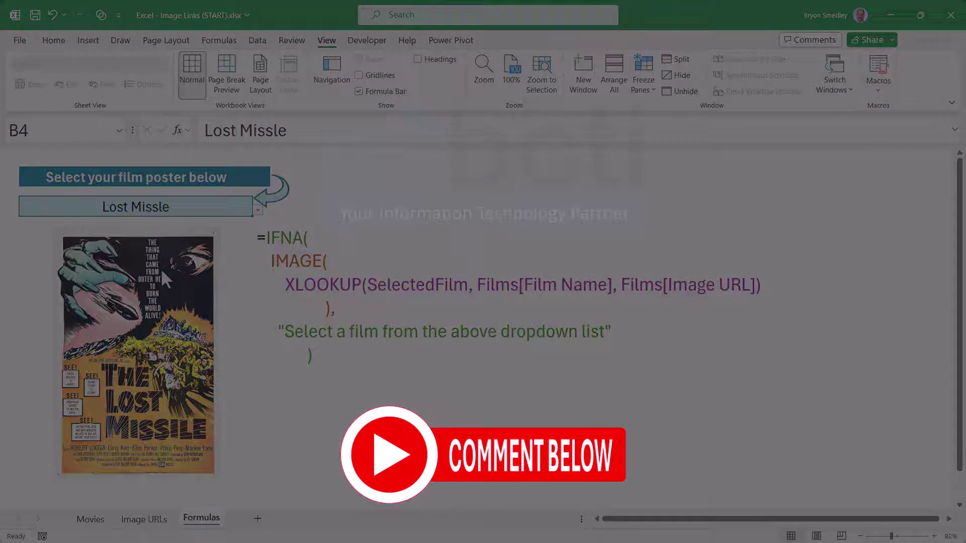